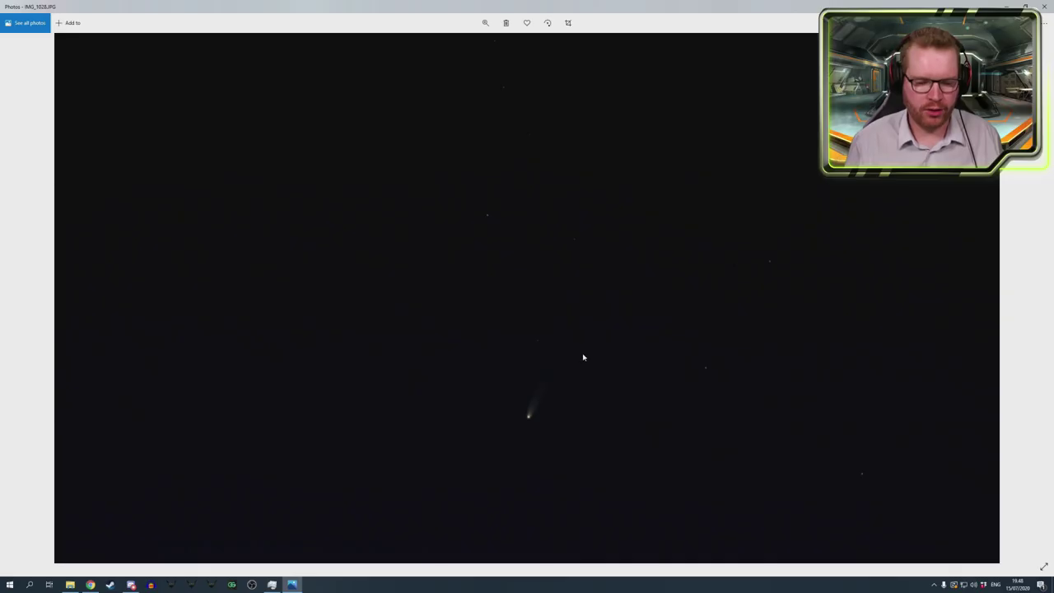
- Browse several raw comet frames and Moon frame IMG_1136 in Photos, zooming in, then close the viewer
{"action": "key", "text": "Right"}
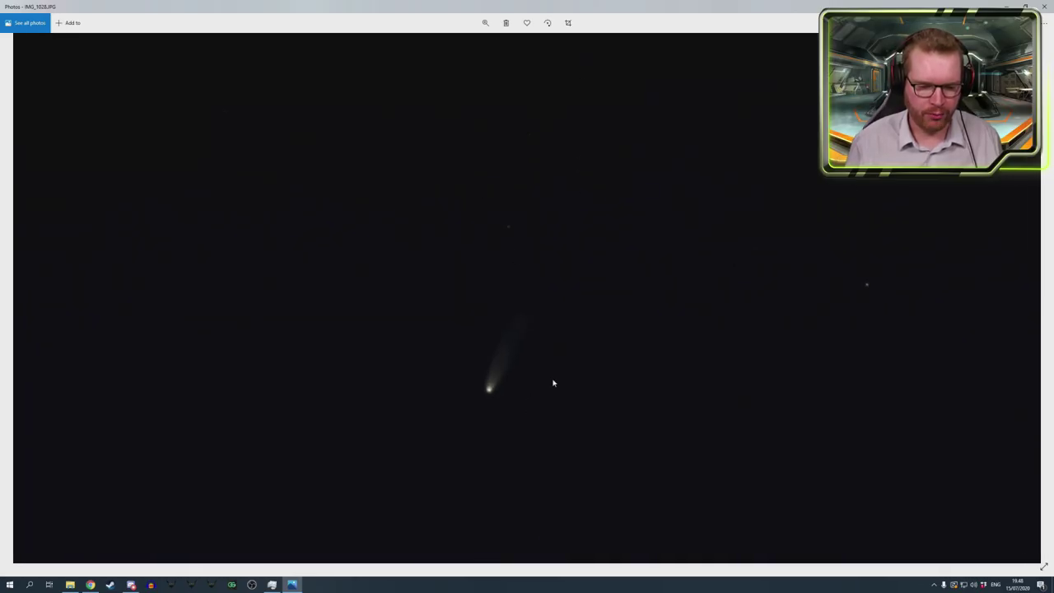
{"action": "key", "text": "Right"}
{"action": "key", "text": "Right"}
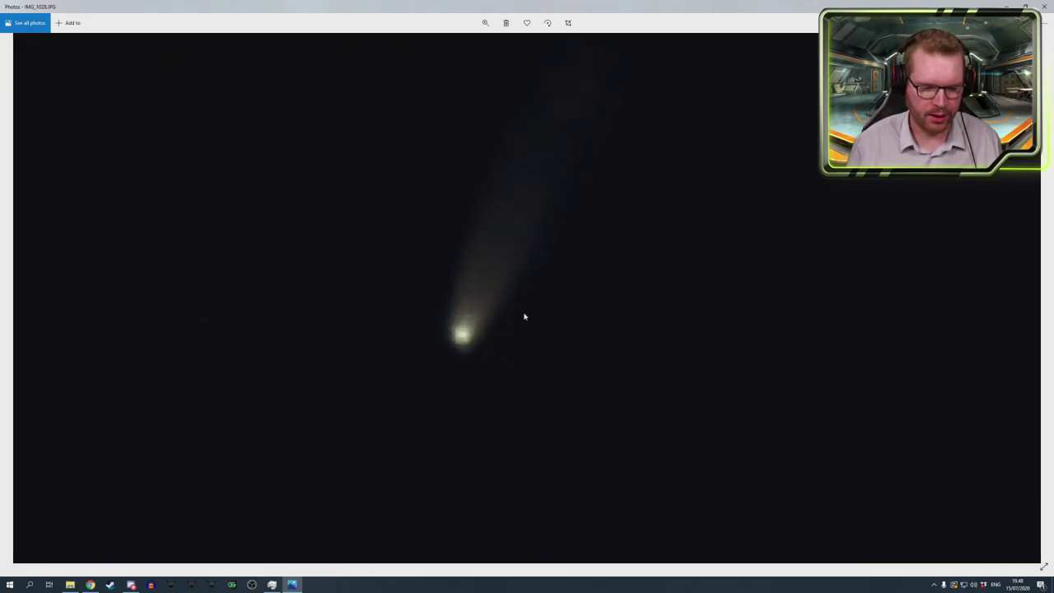
{"action": "scroll", "coordinate": [470, 324], "scroll_direction": "down", "scroll_amount": 3}
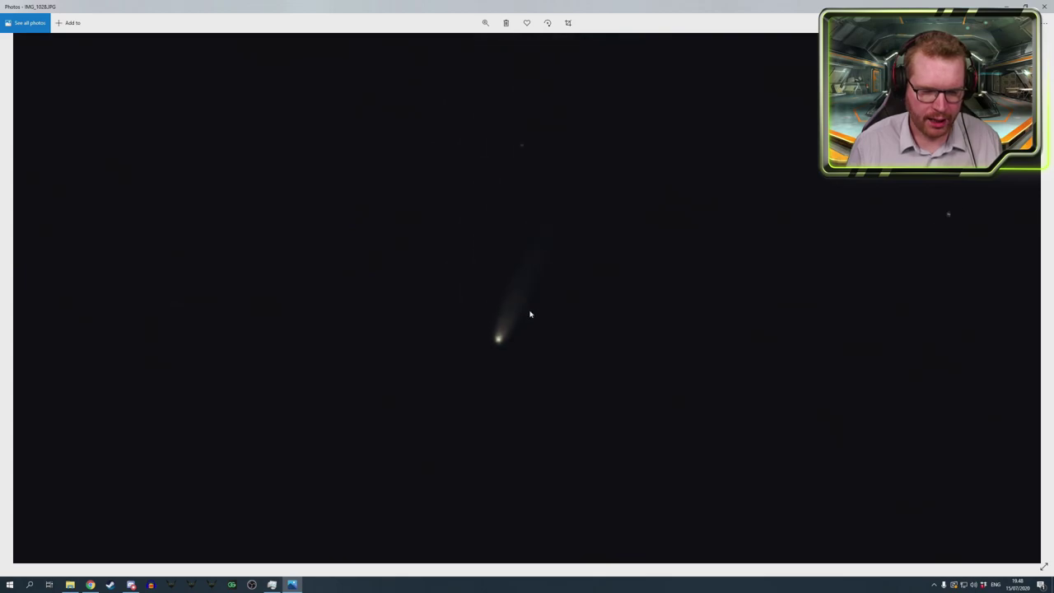
{"action": "key", "text": "Right"}
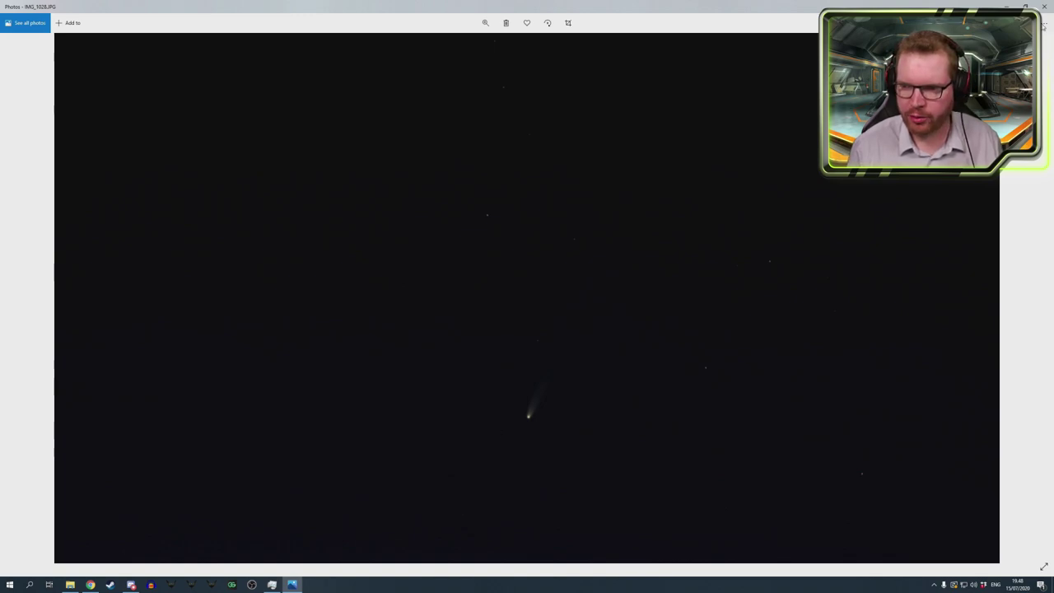
{"action": "key", "text": "Right"}
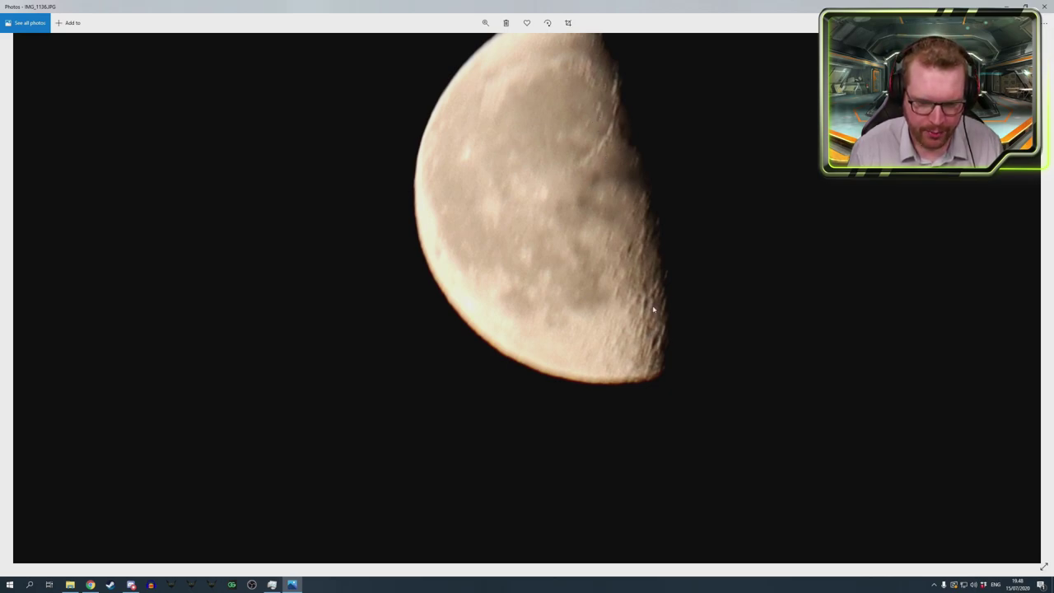
{"action": "scroll", "coordinate": [575, 291], "scroll_direction": "down", "scroll_amount": 1}
{"action": "scroll", "coordinate": [587, 248], "scroll_direction": "down", "scroll_amount": 1}
{"action": "scroll", "coordinate": [587, 216], "scroll_direction": "up", "scroll_amount": 2}
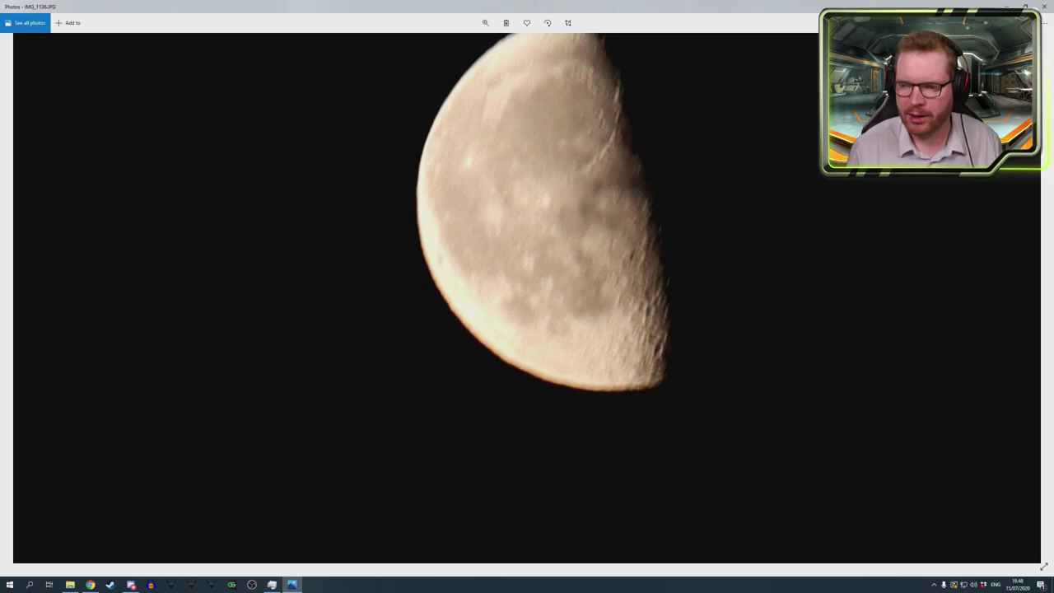
{"action": "left_click", "coordinate": [1039, 7]}
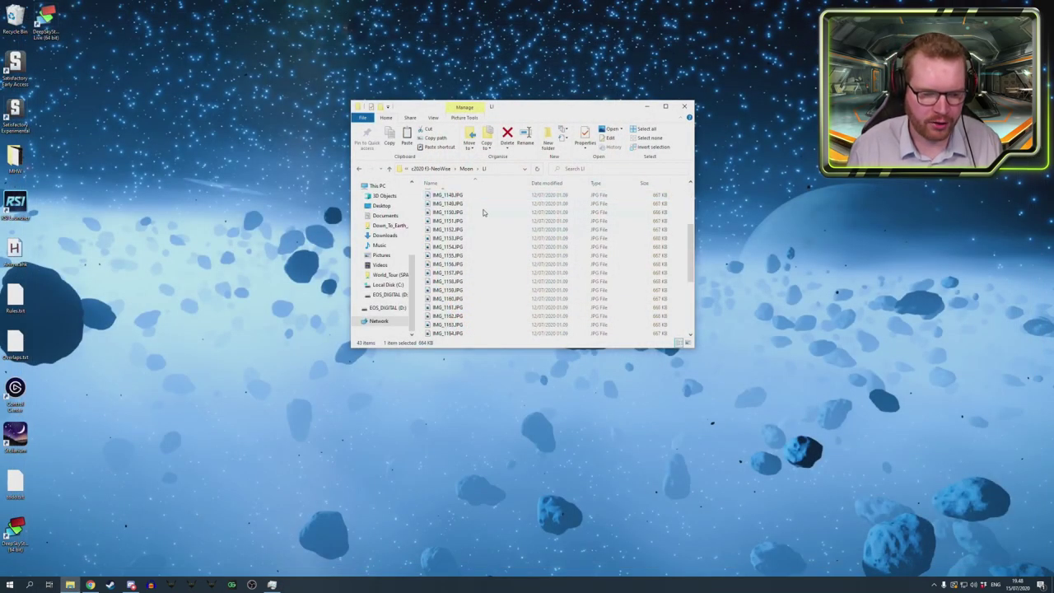
- Preview IMG_1136, then read IMG_1137.JPG's Details: ISO-400, 1/50 sec, 200 mm focal length
{"action": "double_click", "coordinate": [476, 195]}
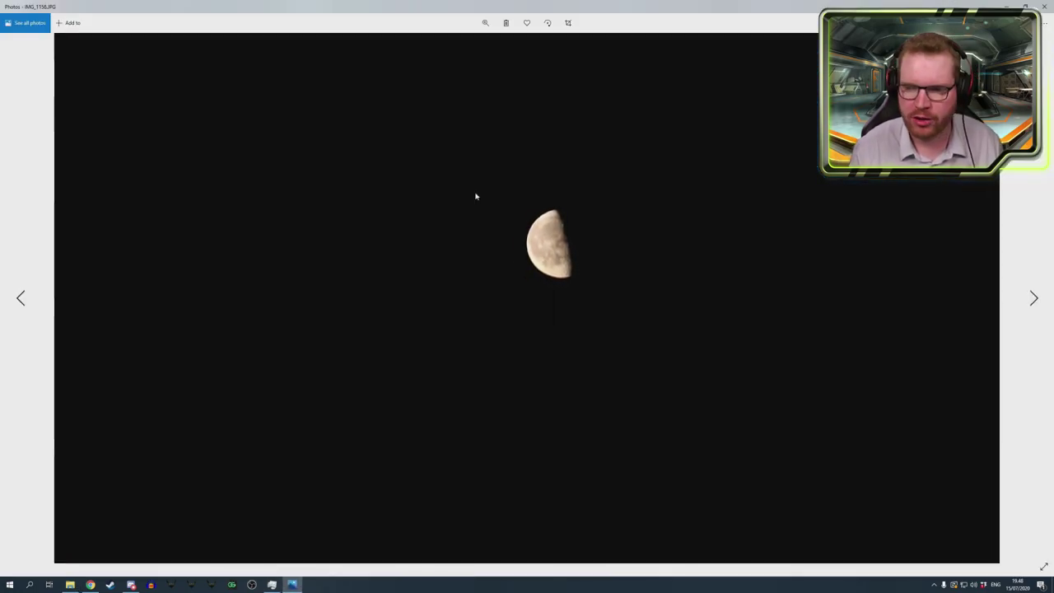
{"action": "left_click", "coordinate": [1044, 7]}
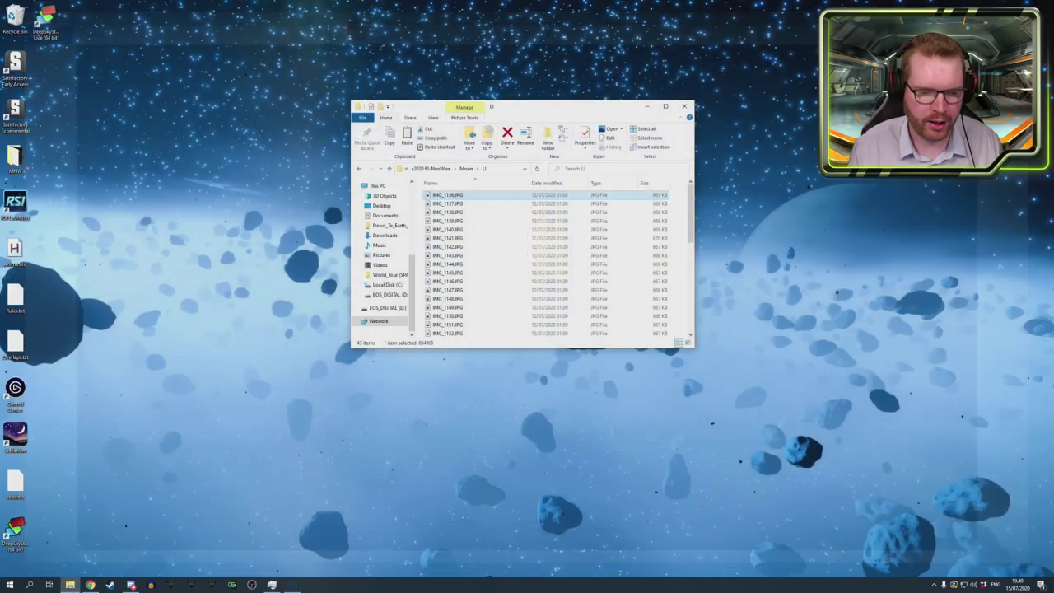
{"action": "right_click", "coordinate": [449, 207]}
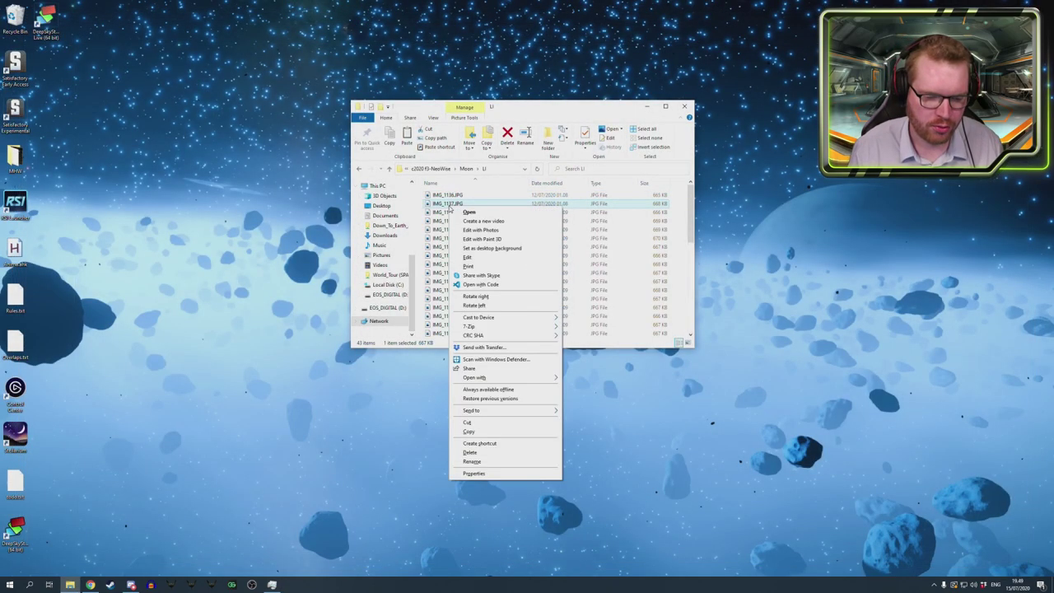
{"action": "left_click", "coordinate": [469, 473]}
{"action": "left_click", "coordinate": [504, 225]}
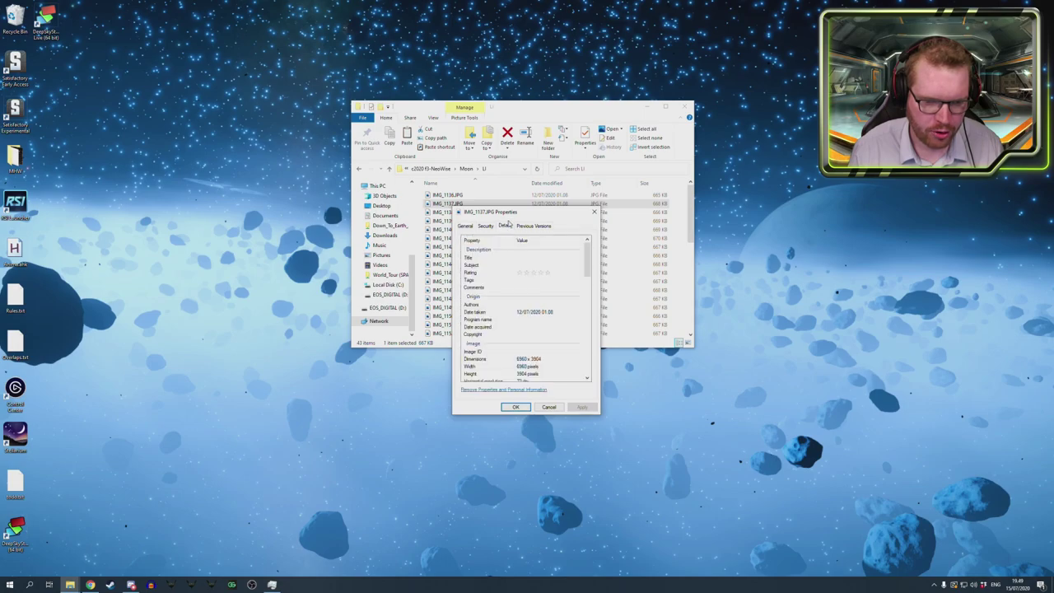
{"action": "left_click_drag", "start_coordinate": [536, 211], "coordinate": [546, 118]}
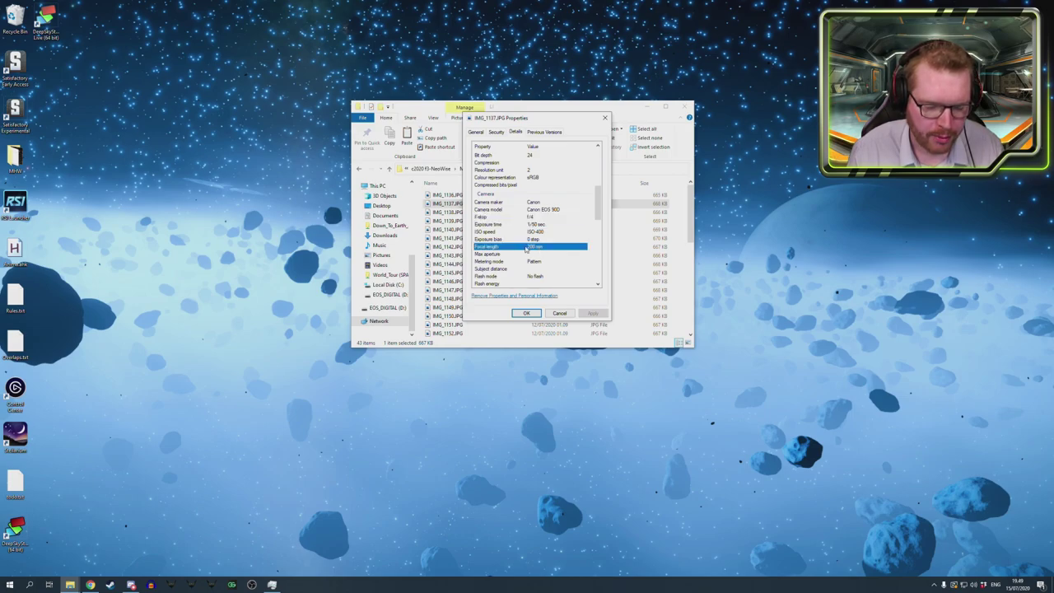
{"action": "scroll", "coordinate": [551, 262], "scroll_direction": "down", "scroll_amount": 2}
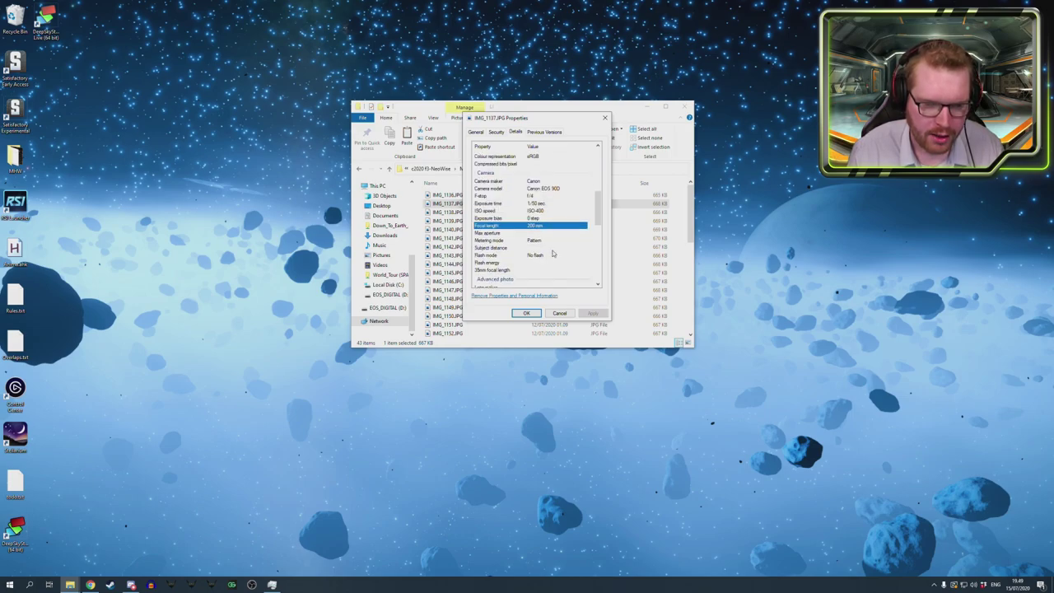
{"action": "left_click", "coordinate": [604, 117]}
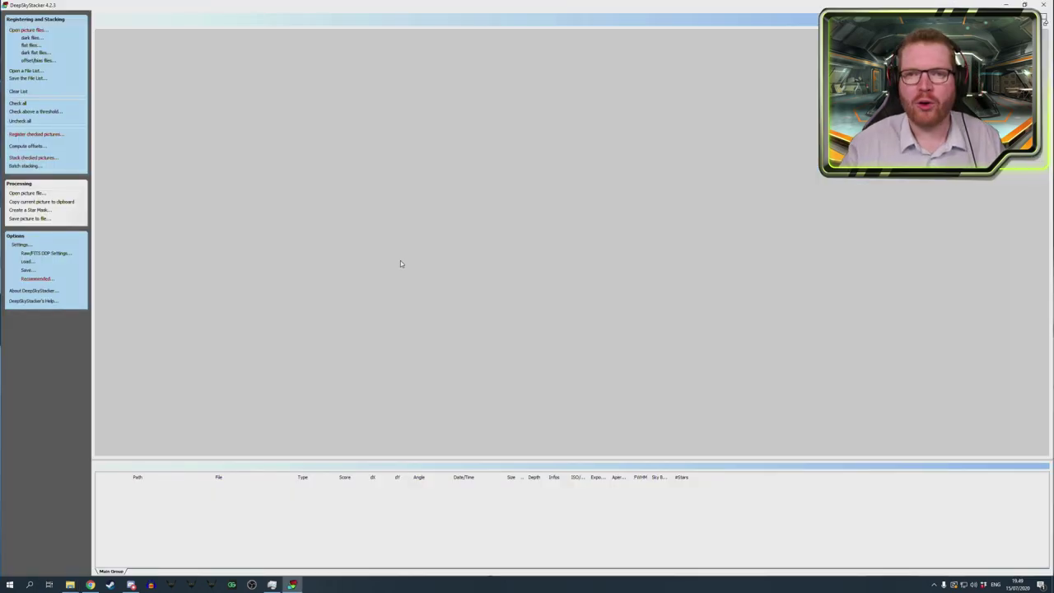
- Open the Downloads folder from the Explorer jump list, look it over, and close it
{"action": "right_click", "coordinate": [70, 584]}
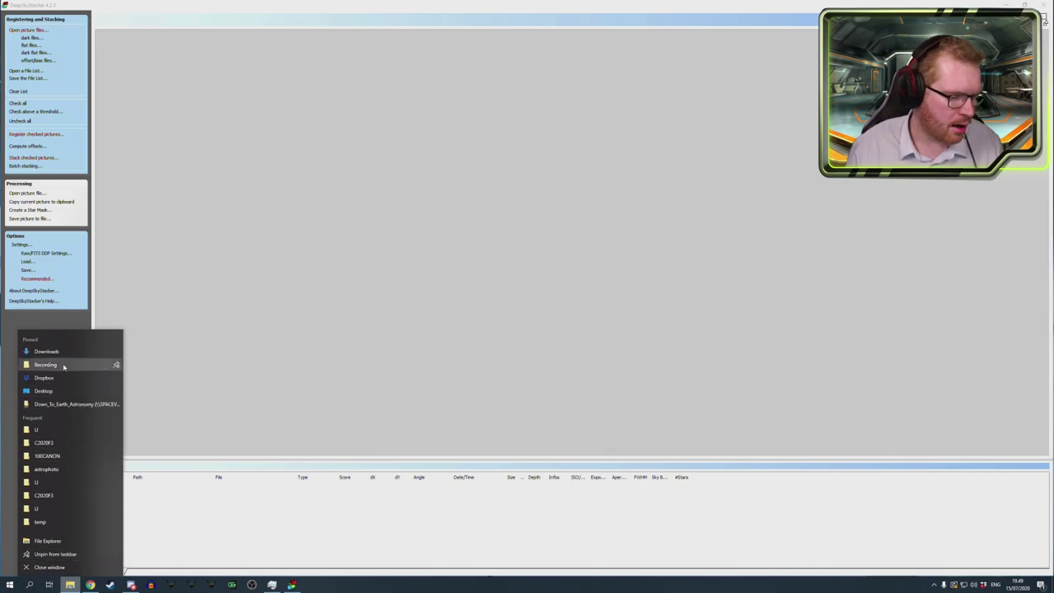
{"action": "left_click", "coordinate": [46, 351]}
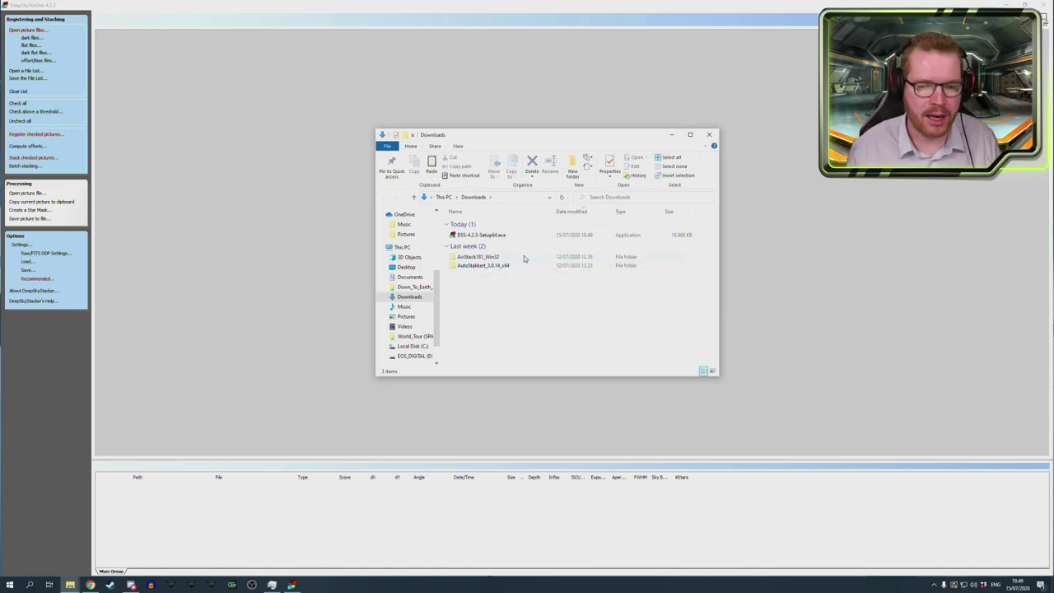
{"action": "left_click", "coordinate": [710, 134]}
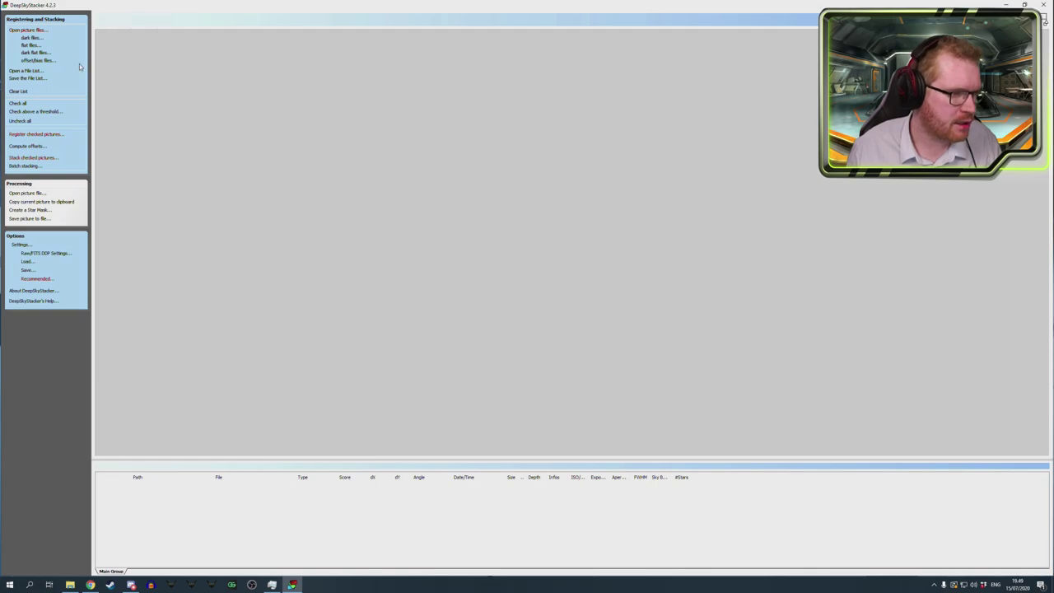
- Load all comet JPGs as light frames in DeepSkyStacker and open the Register Settings
{"action": "left_click", "coordinate": [30, 31]}
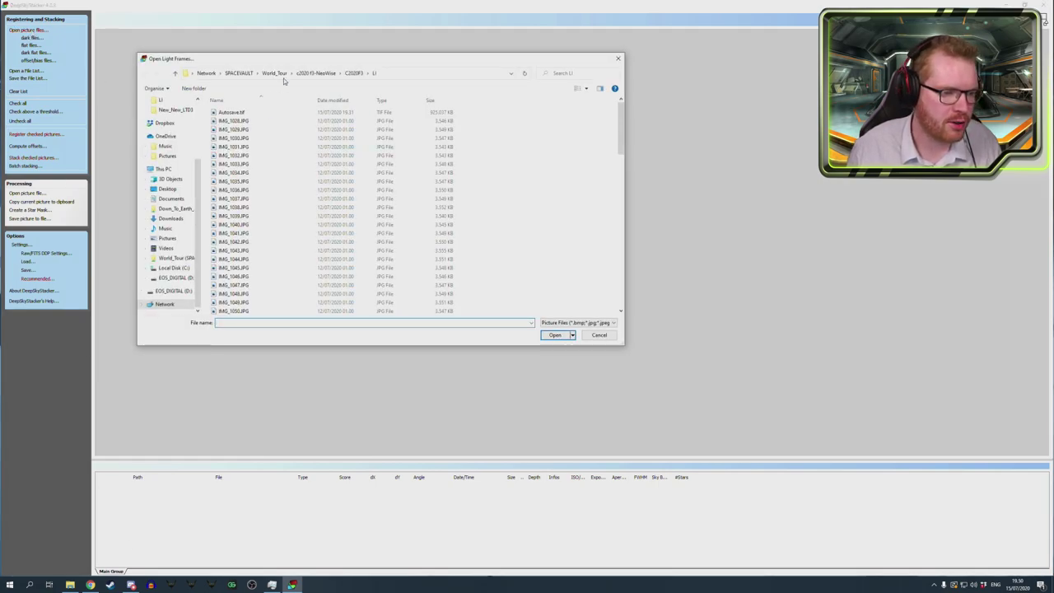
{"action": "left_click", "coordinate": [272, 197]}
{"action": "key", "text": "ctrl+a"}
{"action": "key", "text": "Return"}
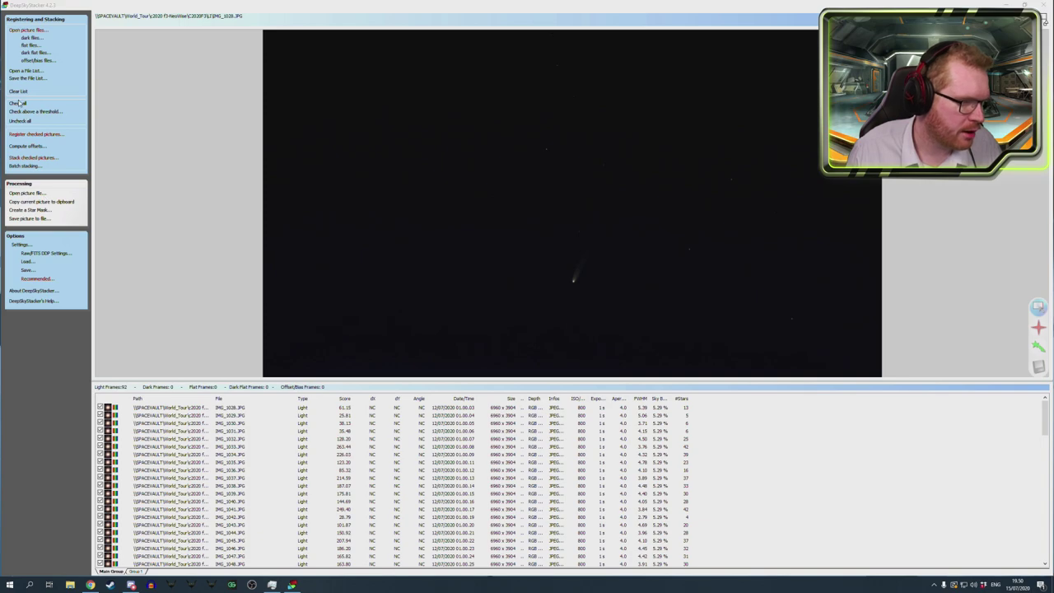
{"action": "left_click", "coordinate": [50, 137]}
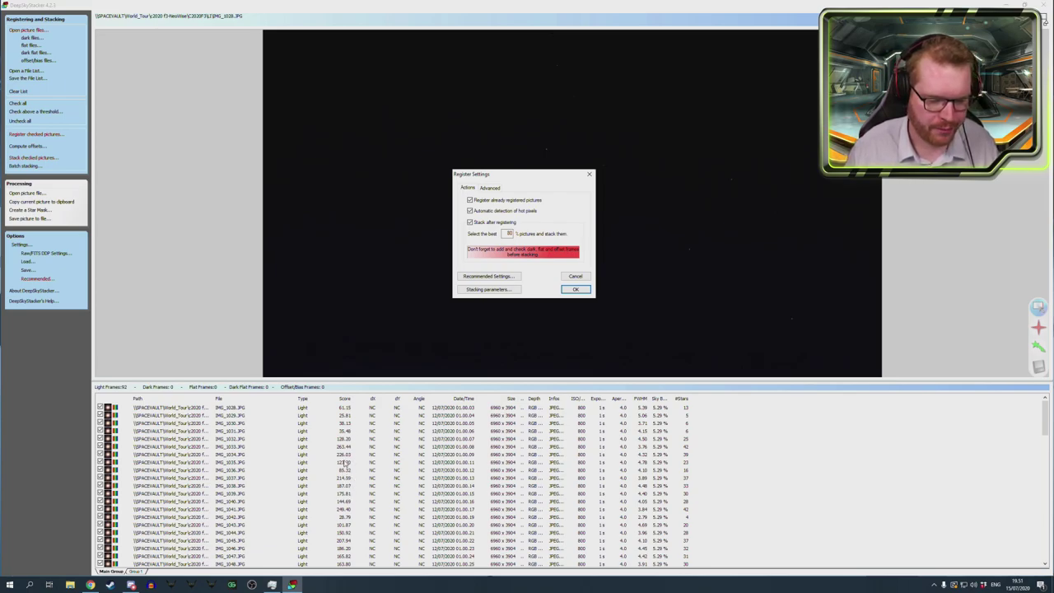
- Set 'Select the best %' to 80 in Register Settings
{"action": "left_click_drag", "start_coordinate": [538, 174], "coordinate": [565, 142]}
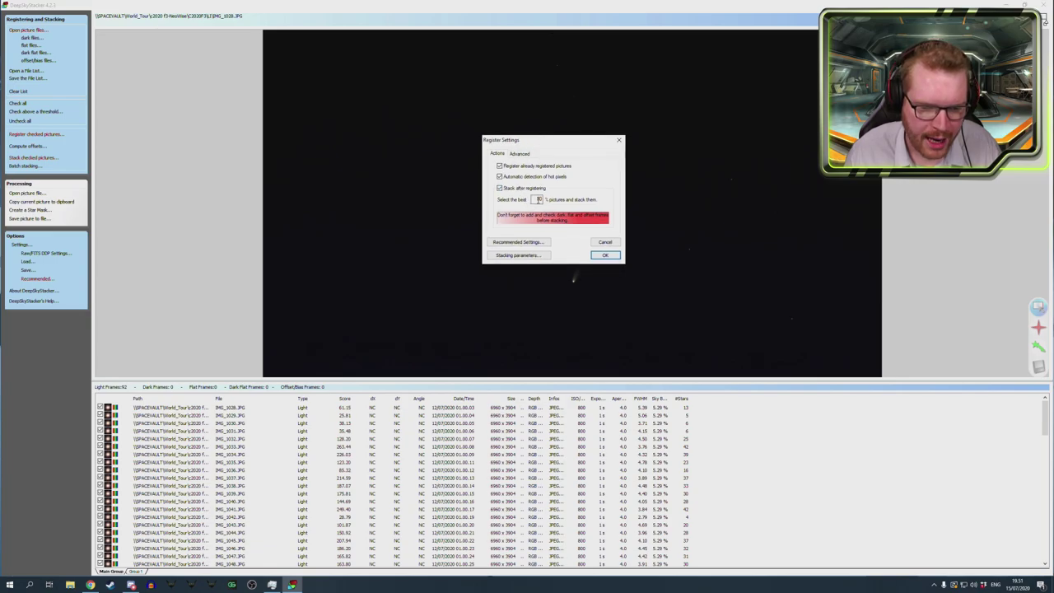
{"action": "type", "text": "80"}
{"action": "left_click_drag", "start_coordinate": [532, 201], "coordinate": [546, 202]}
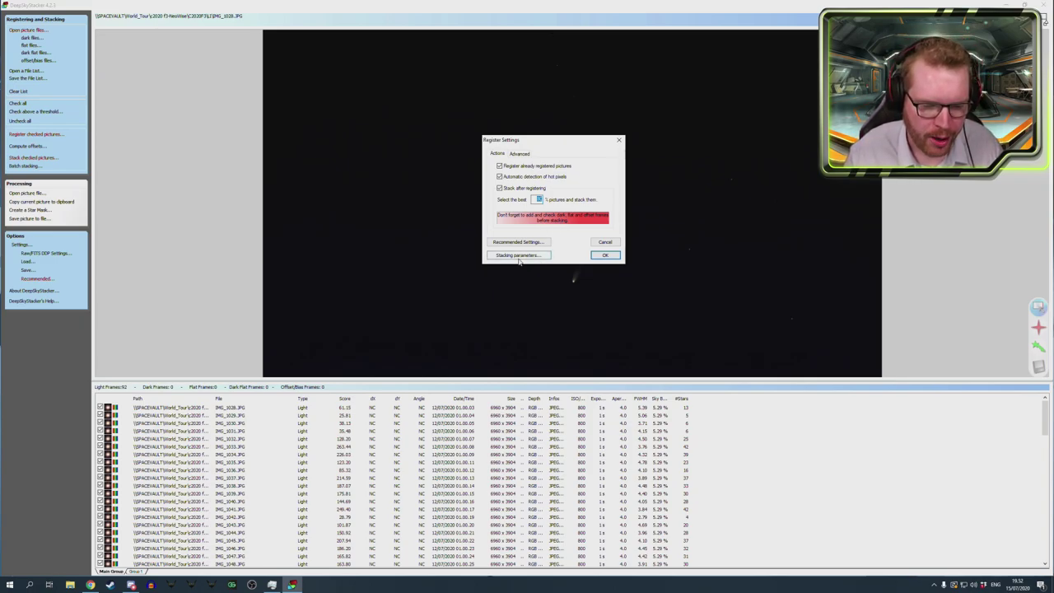
- Compare Standard, Mosaic and Intersection framing in Stacking Parameters, keeping Intersection Mode
{"action": "left_click", "coordinate": [519, 256]}
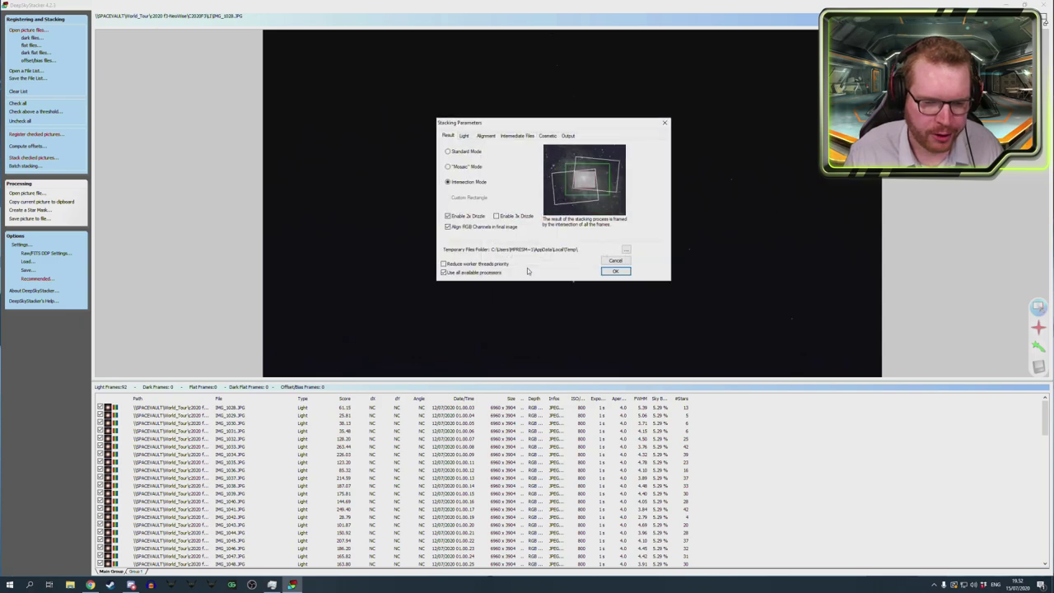
{"action": "left_click", "coordinate": [460, 153]}
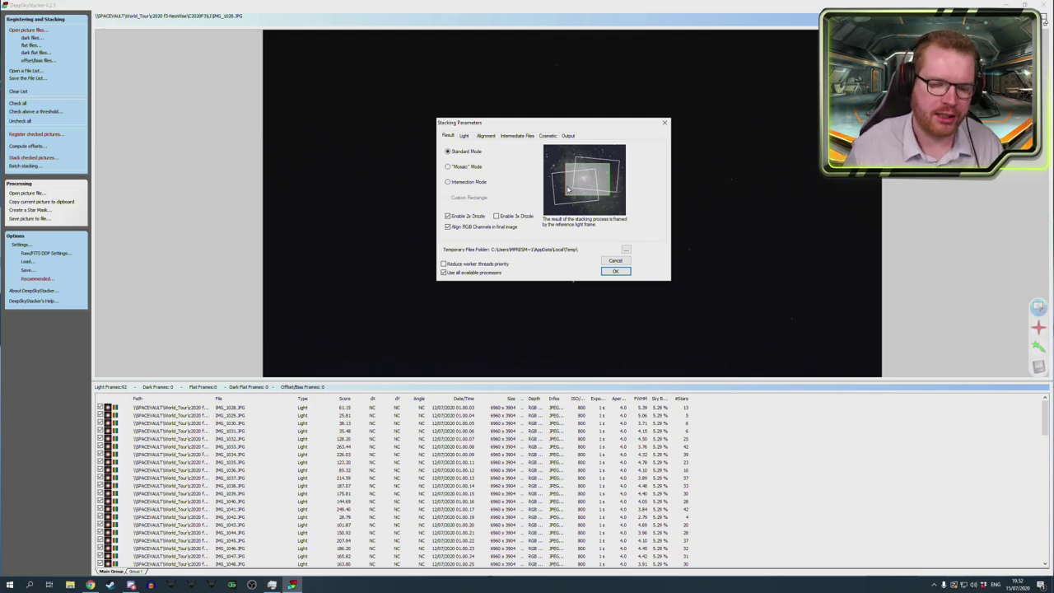
{"action": "left_click", "coordinate": [479, 168]}
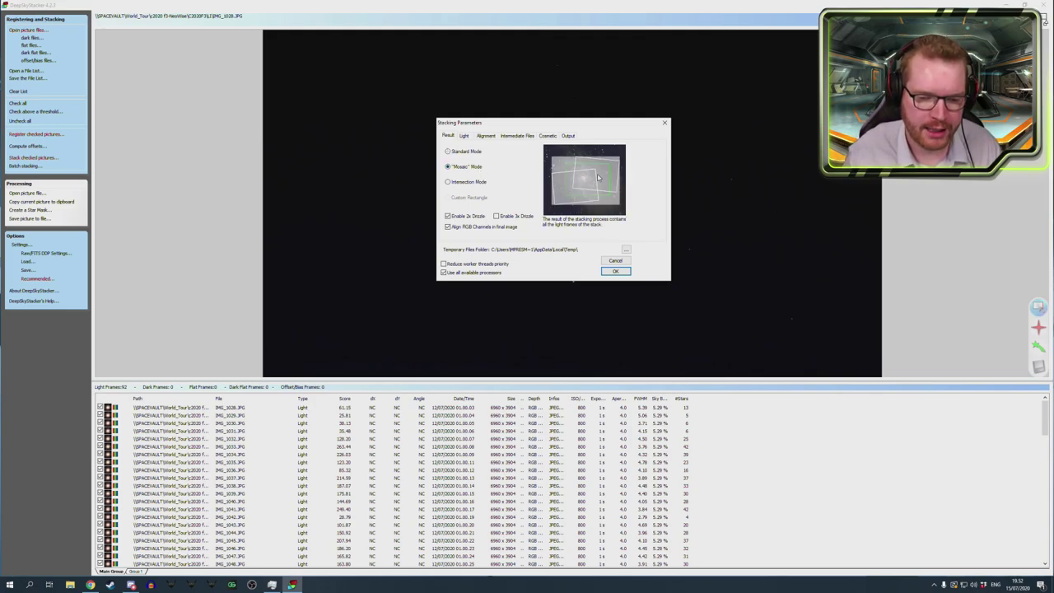
{"action": "left_click", "coordinate": [478, 182]}
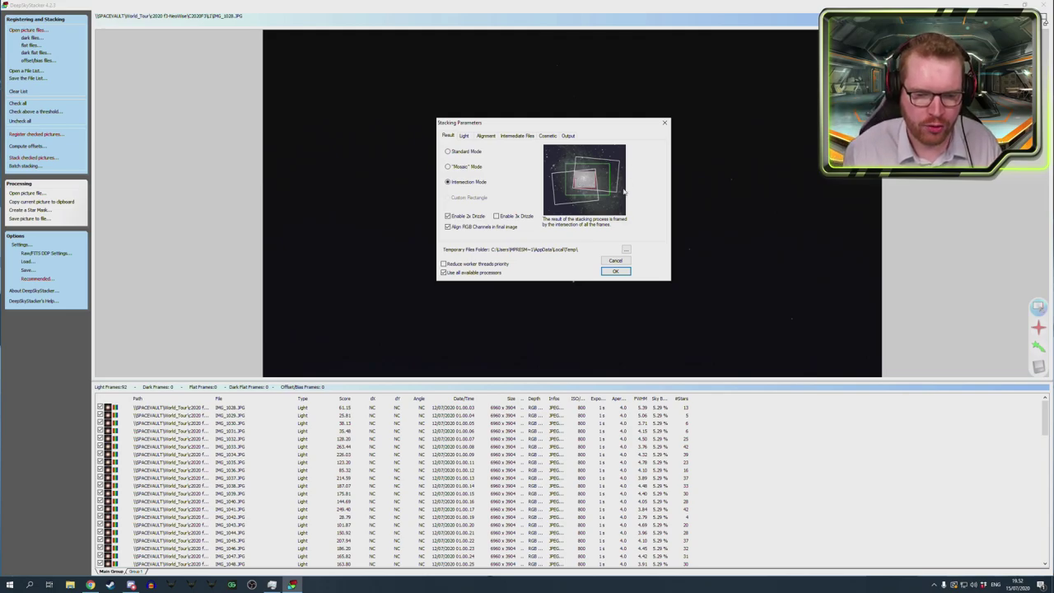
- Review the Light, Alignment and Intermediate Files tabs, then accept the stacking parameters
{"action": "left_click", "coordinate": [464, 136]}
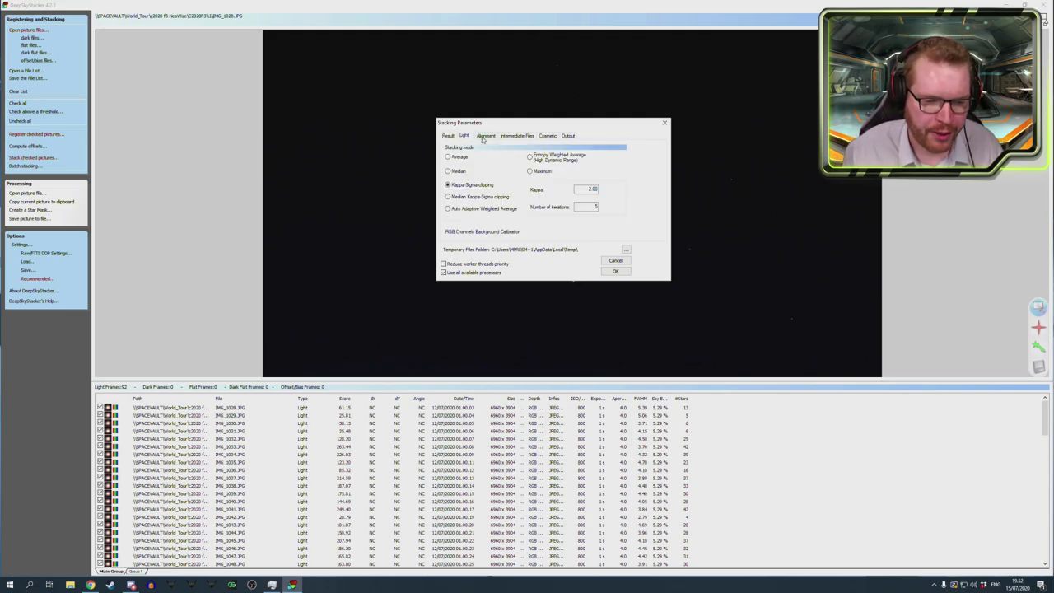
{"action": "left_click", "coordinate": [486, 136]}
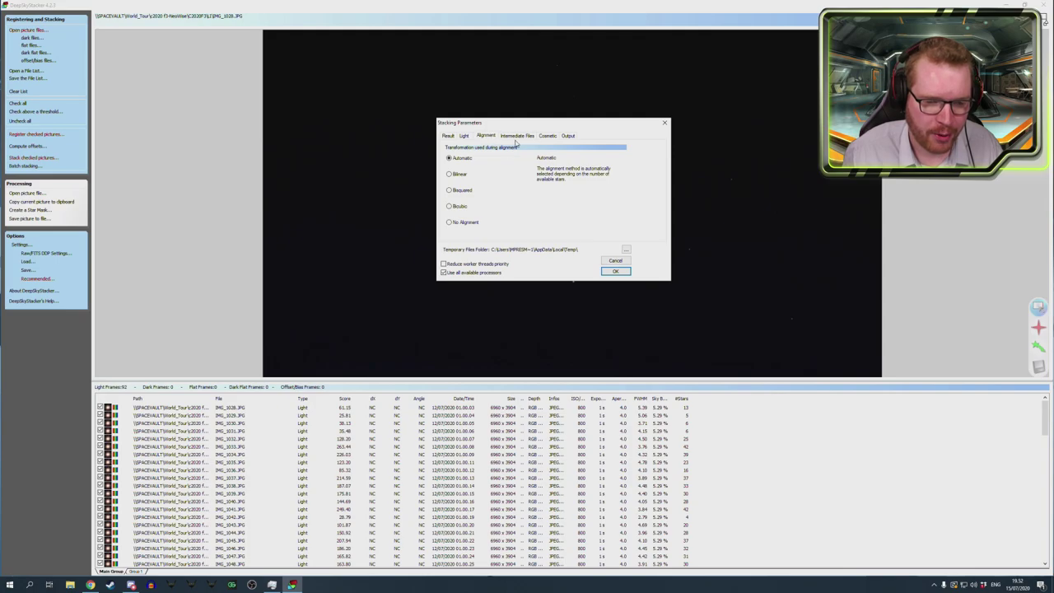
{"action": "left_click", "coordinate": [516, 135]}
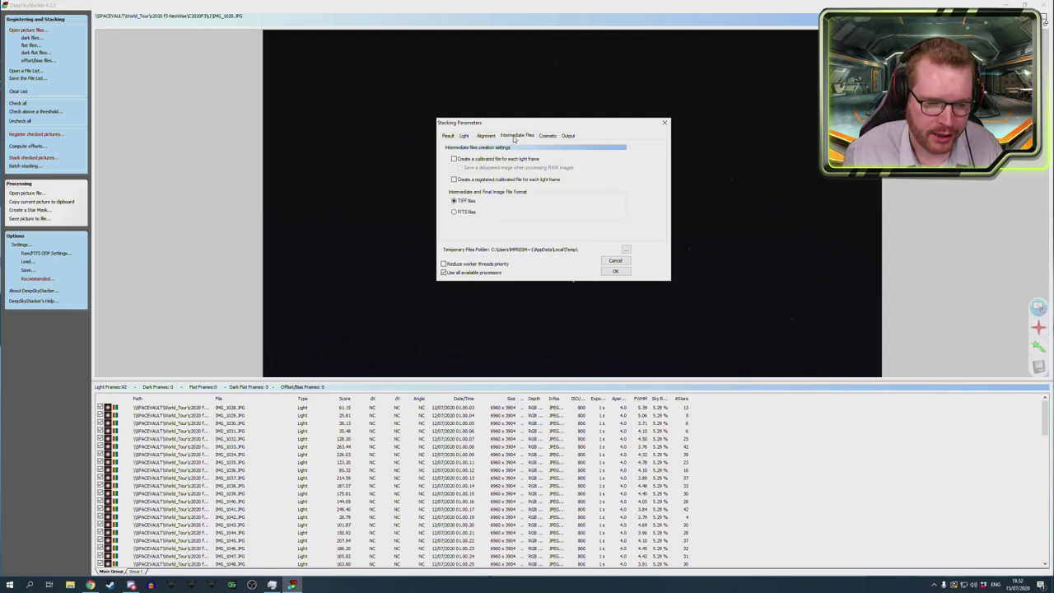
{"action": "left_click", "coordinate": [466, 137]}
{"action": "left_click", "coordinate": [487, 137]}
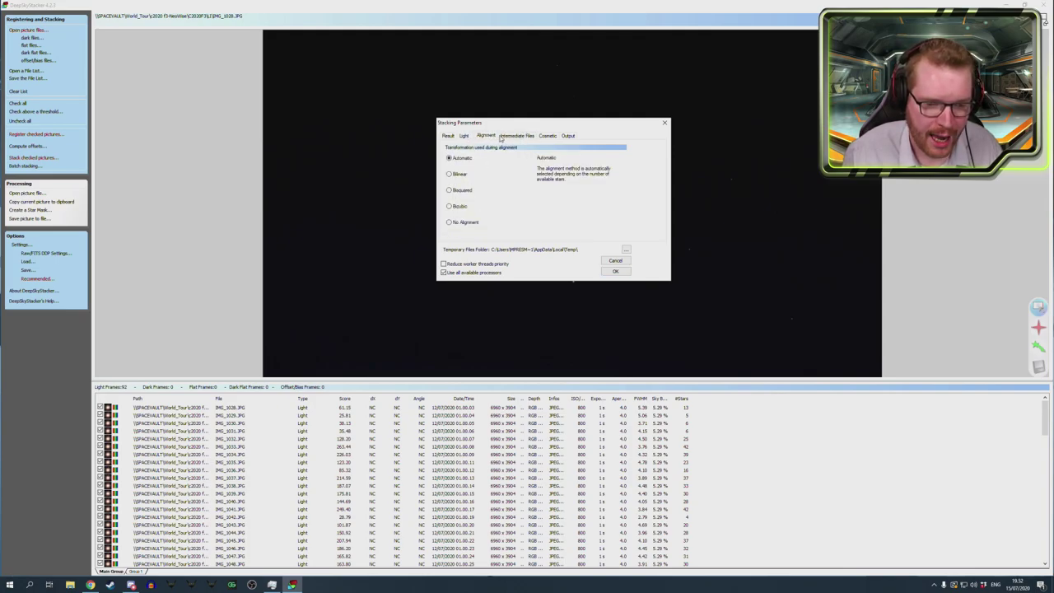
{"action": "left_click", "coordinate": [616, 271]}
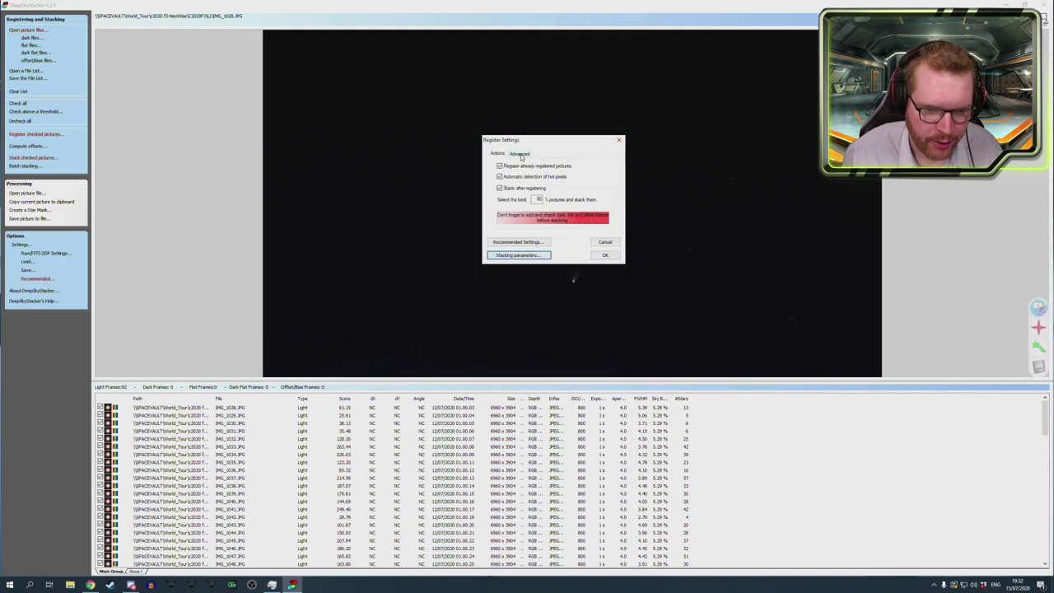
- Compute the detected star count at the 10% threshold (13 stars), then return to the Actions tab
{"action": "left_click", "coordinate": [520, 154]}
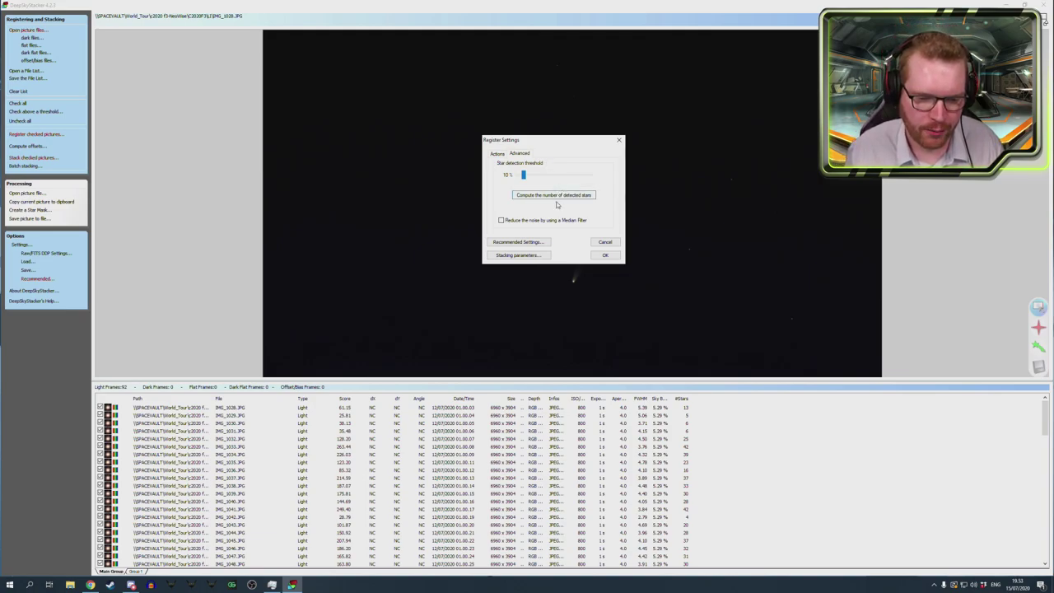
{"action": "left_click", "coordinate": [558, 198]}
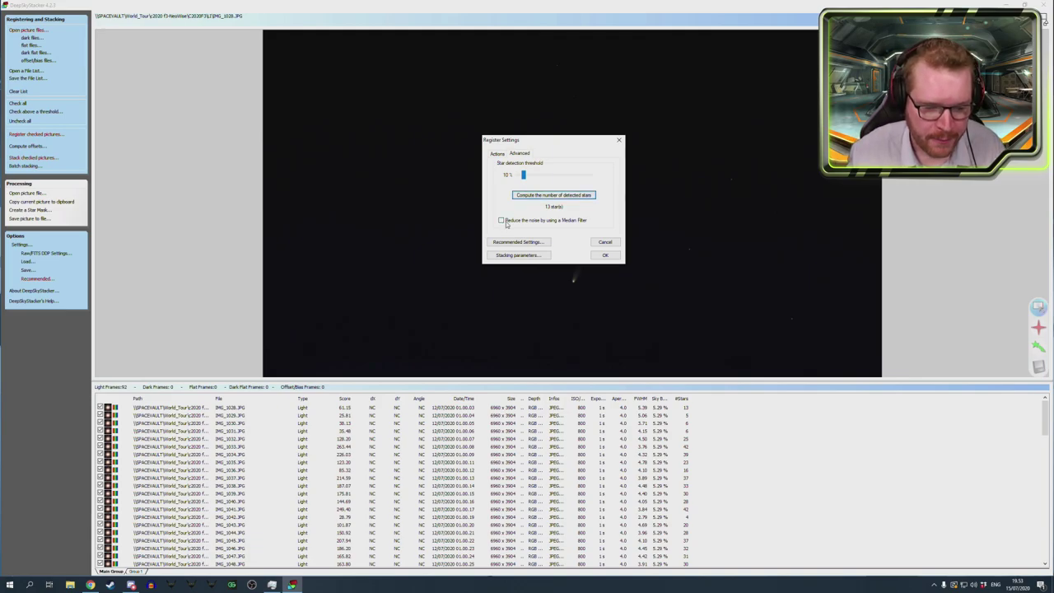
{"action": "key", "text": "ctrl+Tab"}
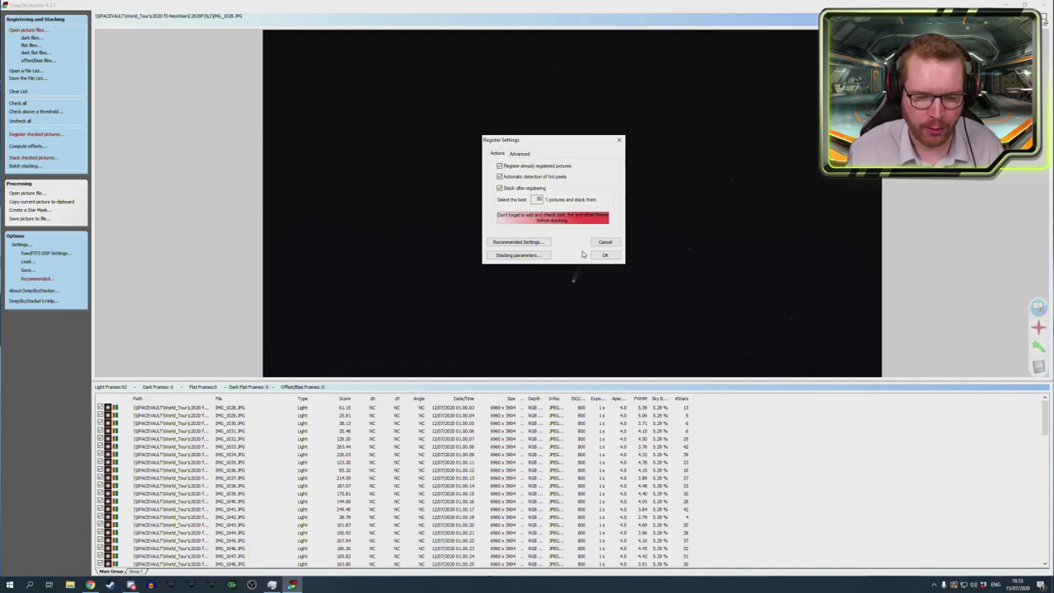
- Accept Register Settings with OK and move the Stacking Steps summary higher
{"action": "left_click", "coordinate": [605, 255]}
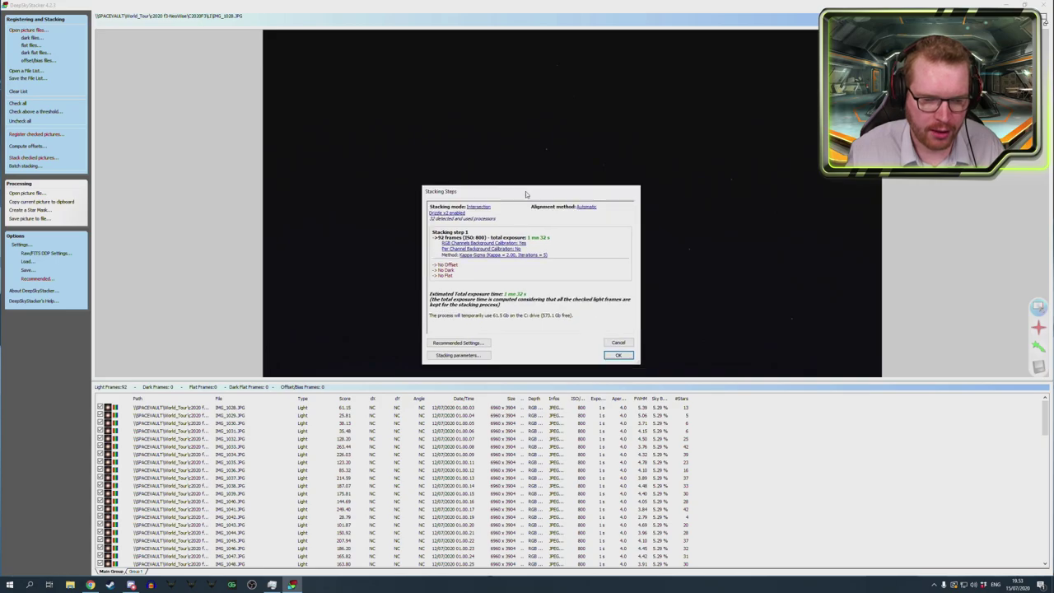
{"action": "left_click_drag", "start_coordinate": [526, 193], "coordinate": [549, 88]}
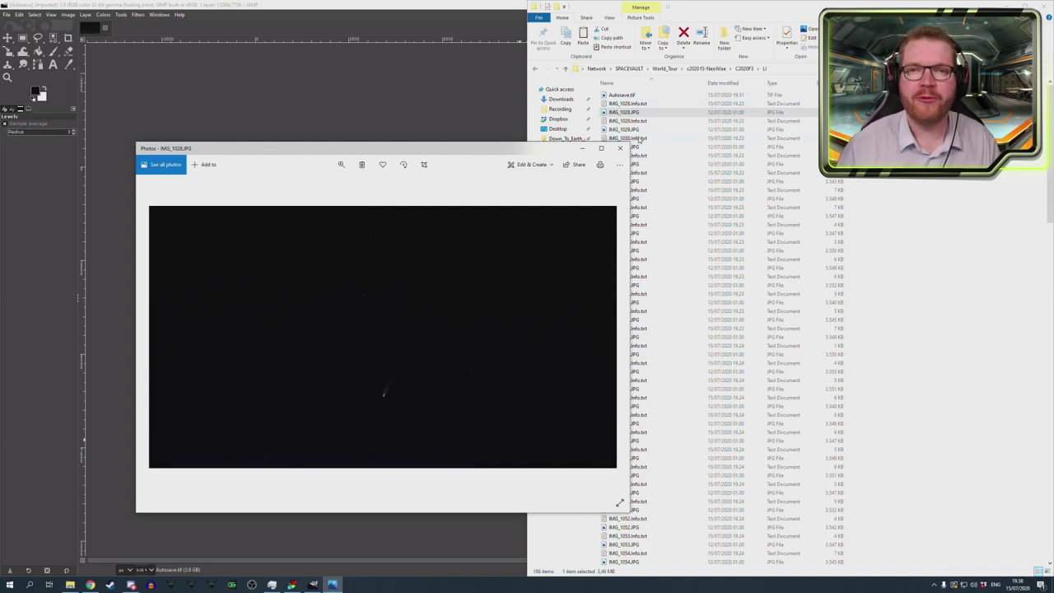
- Place raw IMG_1028.JPG in Photos and the stacked Autosave.tif in GIMP side by side
{"action": "left_click_drag", "start_coordinate": [486, 152], "coordinate": [479, 160]}
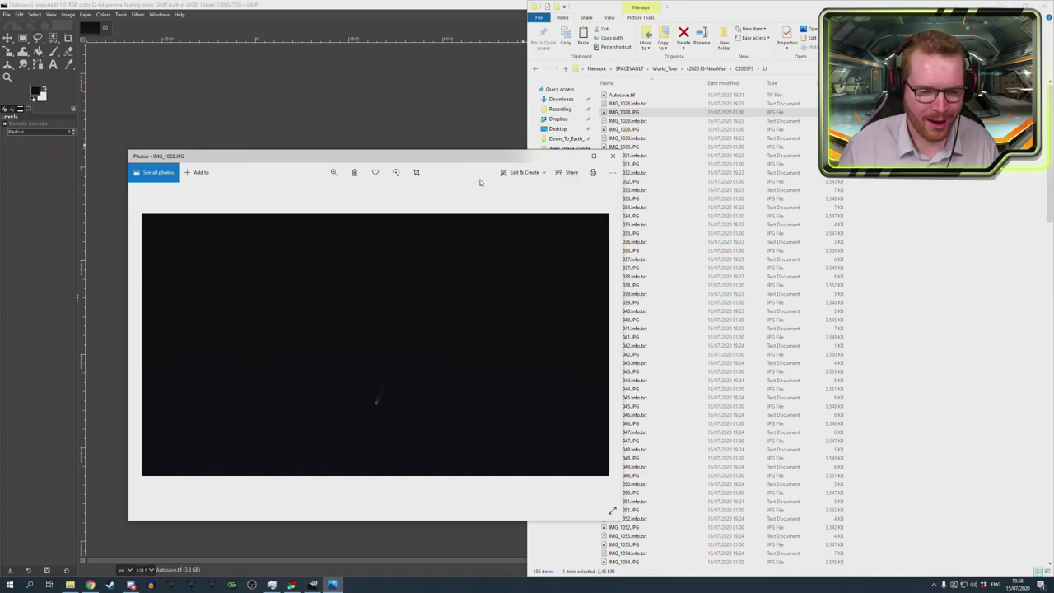
{"action": "left_click_drag", "start_coordinate": [484, 157], "coordinate": [1, 137]}
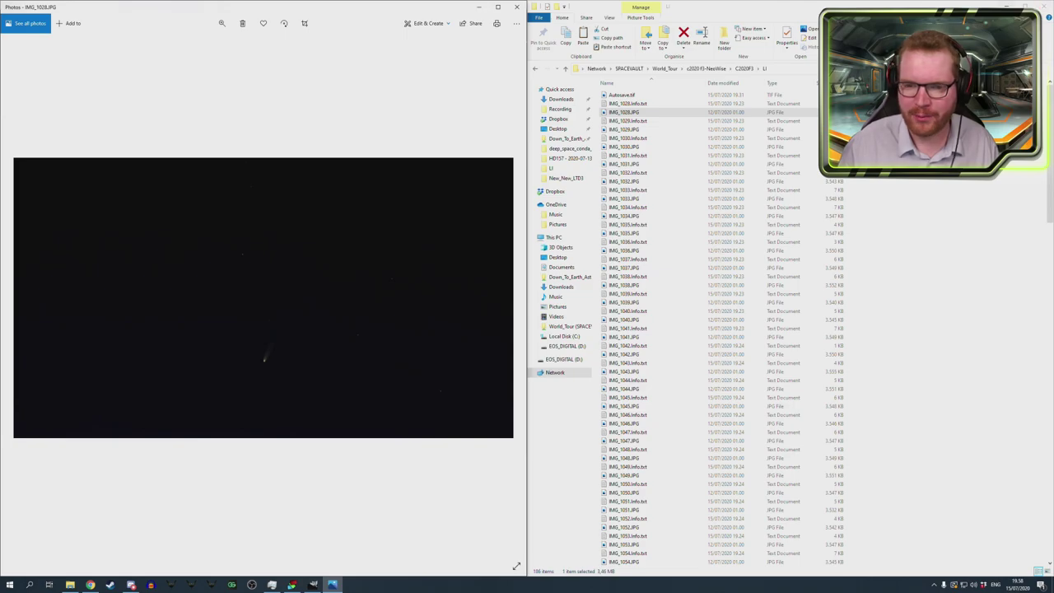
{"action": "left_click", "coordinate": [313, 585]}
{"action": "mouse_move", "coordinate": [527, 4]}
{"action": "left_mouse_down"}
{"action": "mouse_move", "coordinate": [626, 147]}
{"action": "mouse_move", "coordinate": [1053, 146]}
{"action": "left_mouse_up"}
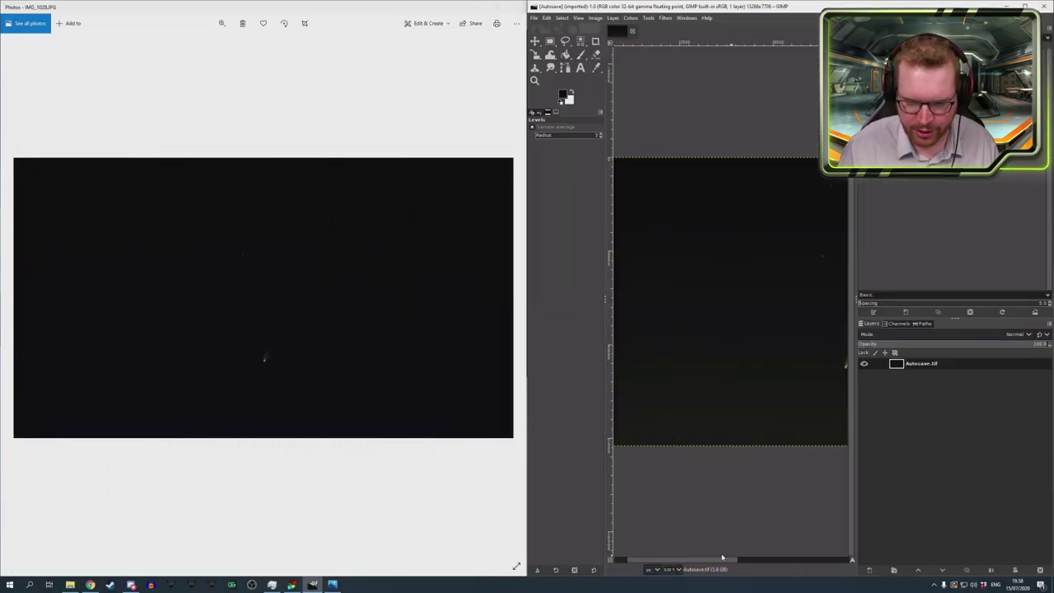
- Zoom in on the comet to compare the stack against the raw frame, then fit the stack in view
{"action": "left_click_drag", "start_coordinate": [722, 559], "coordinate": [768, 556]}
{"action": "scroll", "coordinate": [772, 378], "scroll_direction": "up", "scroll_amount": 3}
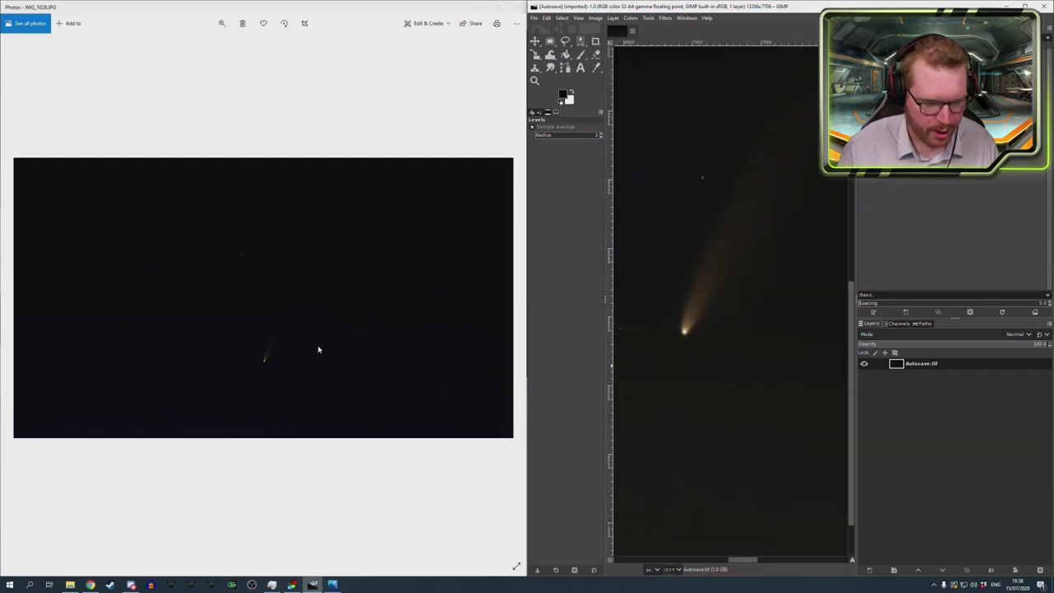
{"action": "scroll", "coordinate": [318, 349], "scroll_direction": "up", "scroll_amount": 2}
{"action": "scroll", "coordinate": [280, 405], "scroll_direction": "up", "scroll_amount": 2}
{"action": "scroll", "coordinate": [755, 303], "scroll_direction": "down", "scroll_amount": 2}
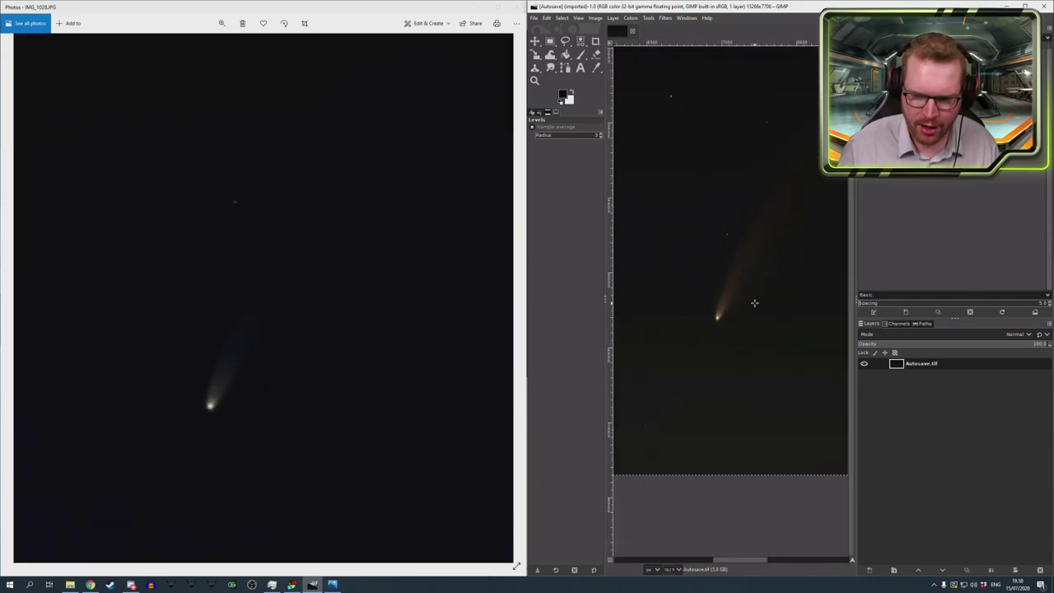
{"action": "scroll", "coordinate": [755, 303], "scroll_direction": "down", "scroll_amount": 1}
{"action": "scroll", "coordinate": [751, 302], "scroll_direction": "down", "scroll_amount": 1}
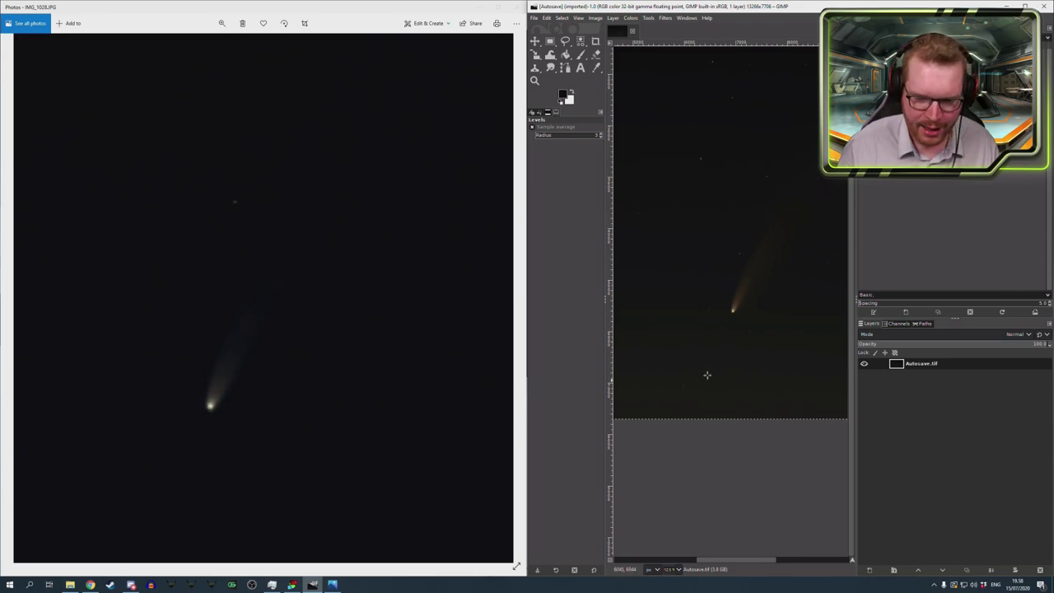
{"action": "scroll", "coordinate": [765, 301], "scroll_direction": "up", "scroll_amount": 1}
{"action": "scroll", "coordinate": [717, 313], "scroll_direction": "up", "scroll_amount": 1}
{"action": "scroll", "coordinate": [695, 325], "scroll_direction": "up", "scroll_amount": 1}
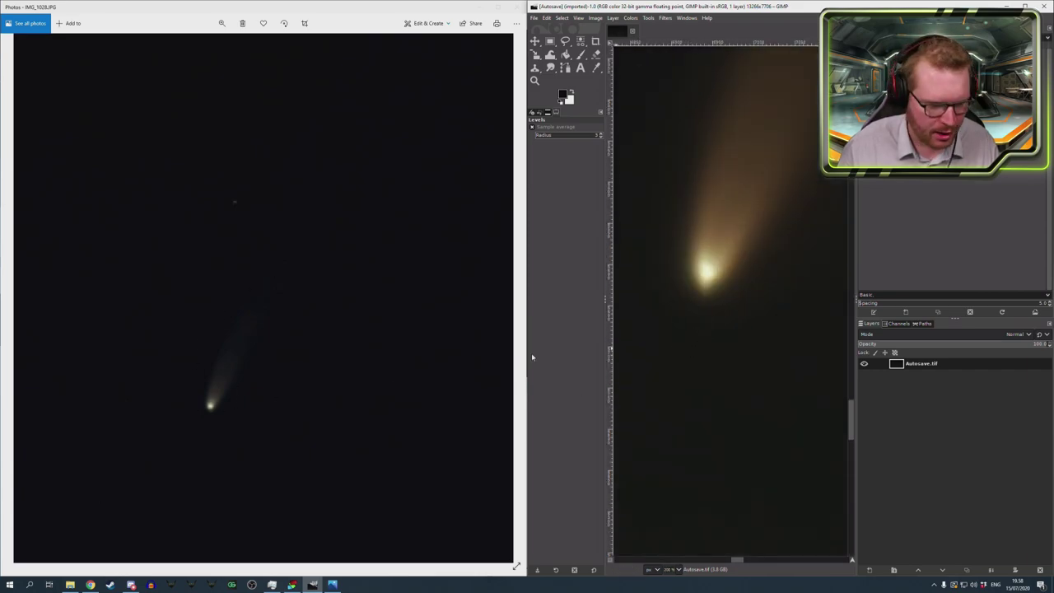
{"action": "scroll", "coordinate": [230, 404], "scroll_direction": "up", "scroll_amount": 1}
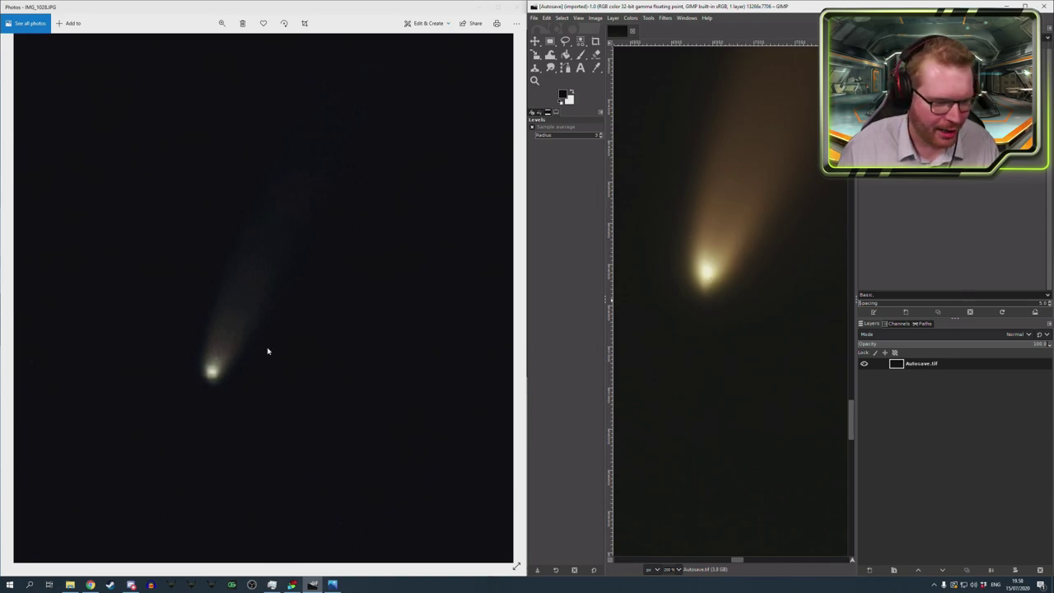
{"action": "scroll", "coordinate": [267, 352], "scroll_direction": "down", "scroll_amount": 1}
{"action": "key", "text": "shift+ctrl+j"}
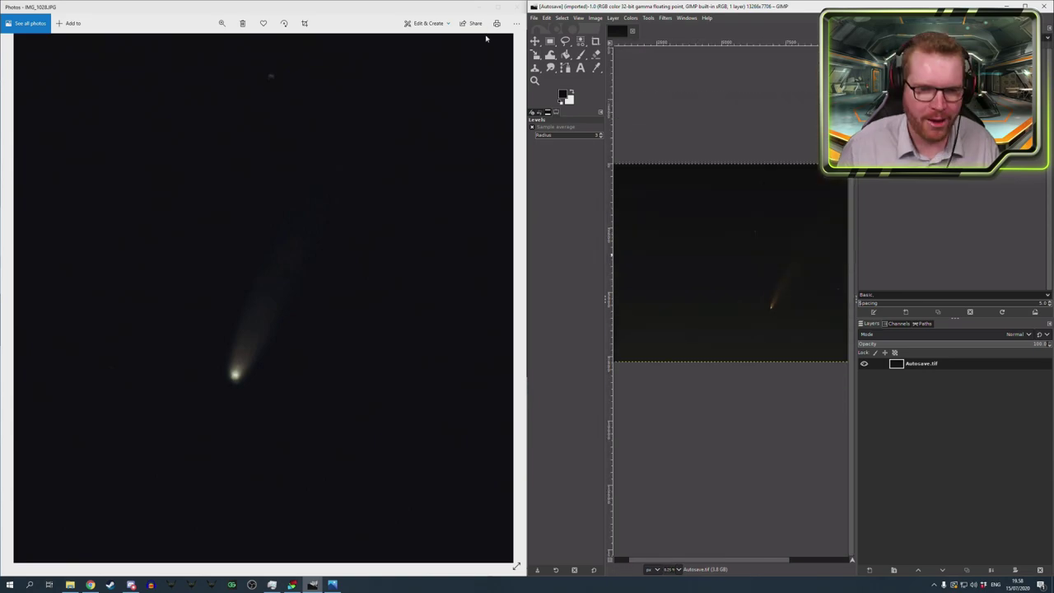
- Close the raw frame and maximize GIMP with the stacked image
{"action": "left_click", "coordinate": [518, 7]}
{"action": "left_click_drag", "start_coordinate": [661, 6], "coordinate": [454, 86]}
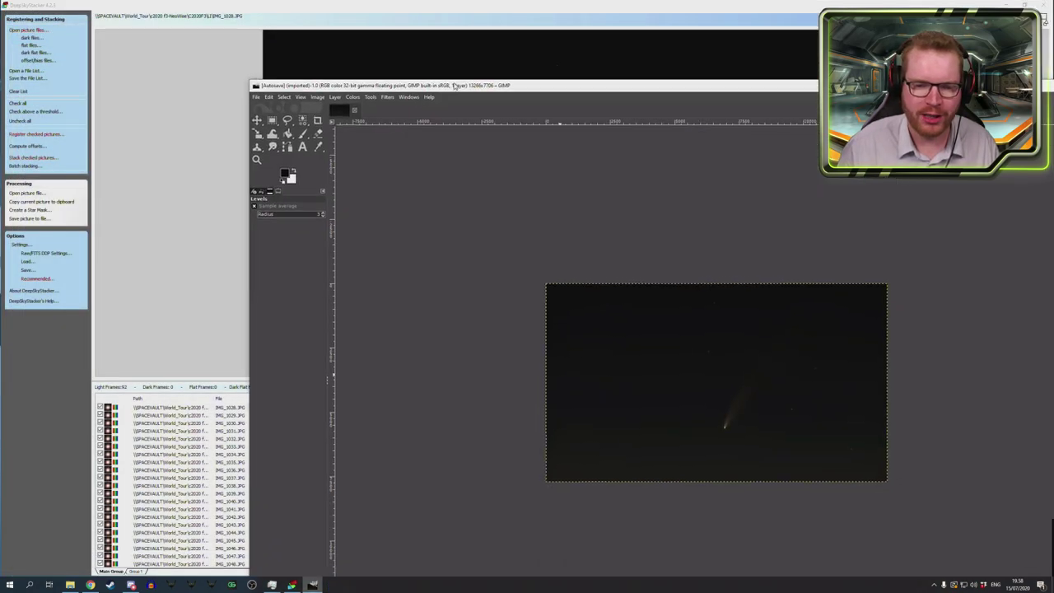
{"action": "double_click", "coordinate": [454, 86]}
{"action": "scroll", "coordinate": [478, 367], "scroll_direction": "up", "scroll_amount": 2}
{"action": "scroll", "coordinate": [504, 387], "scroll_direction": "down", "scroll_amount": 2}
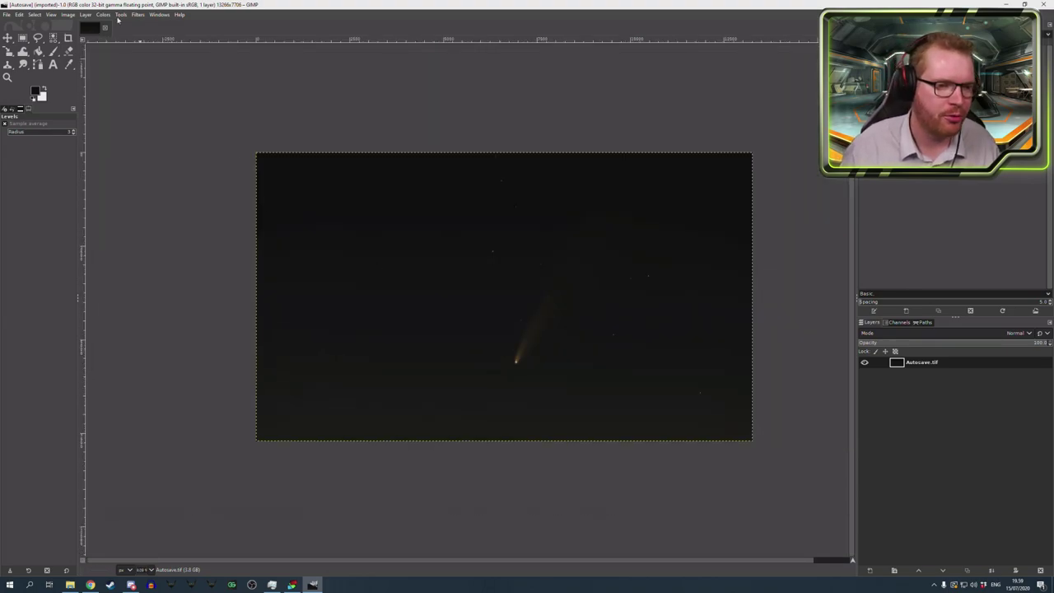
- Open Colors > Levels with a split before/after preview positioned over the comet
{"action": "left_click", "coordinate": [103, 14]}
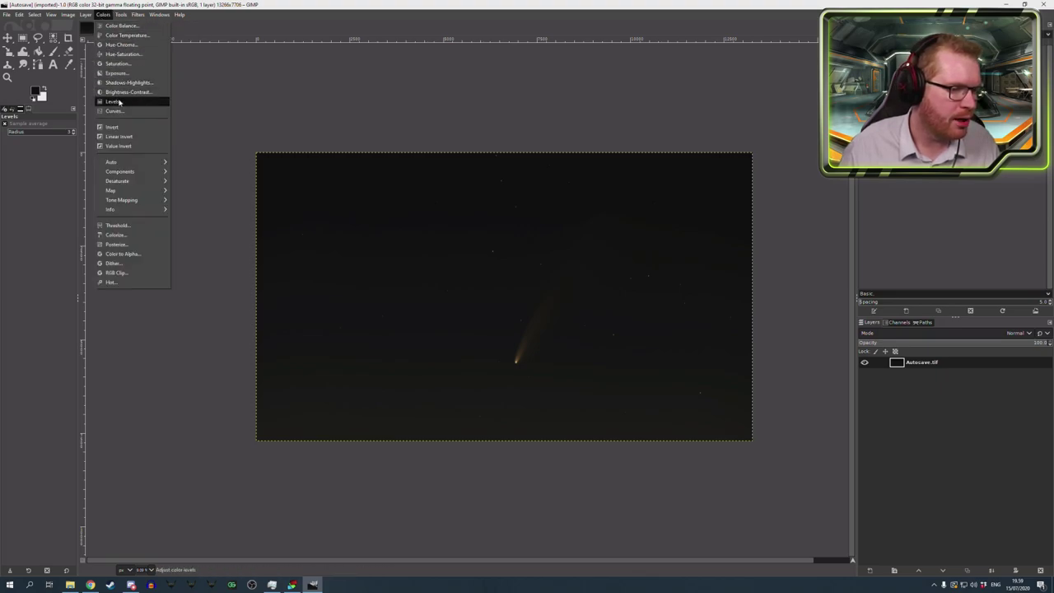
{"action": "left_click", "coordinate": [115, 101]}
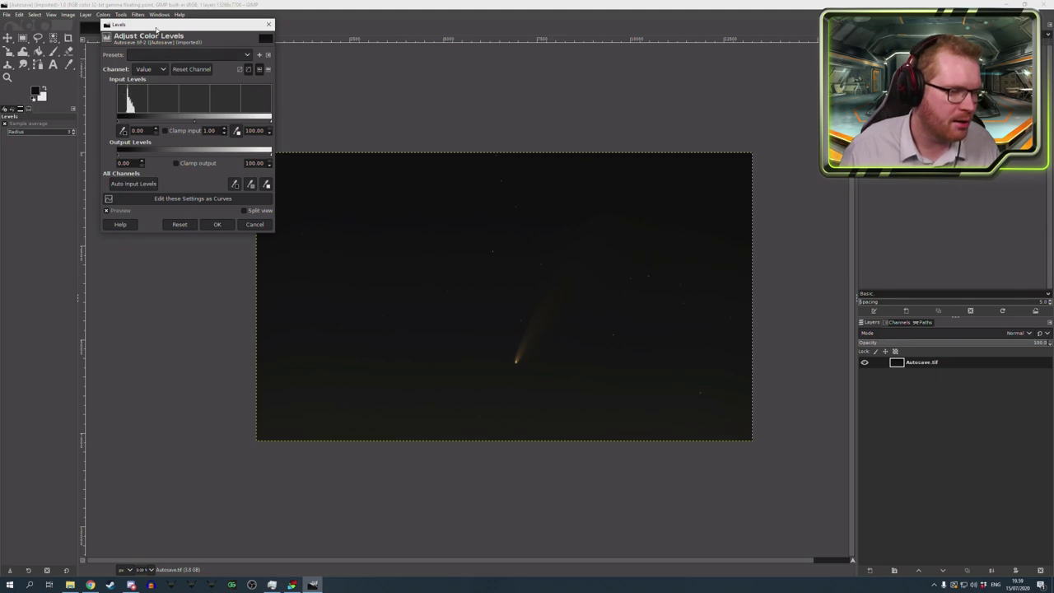
{"action": "left_click_drag", "start_coordinate": [156, 30], "coordinate": [180, 28]}
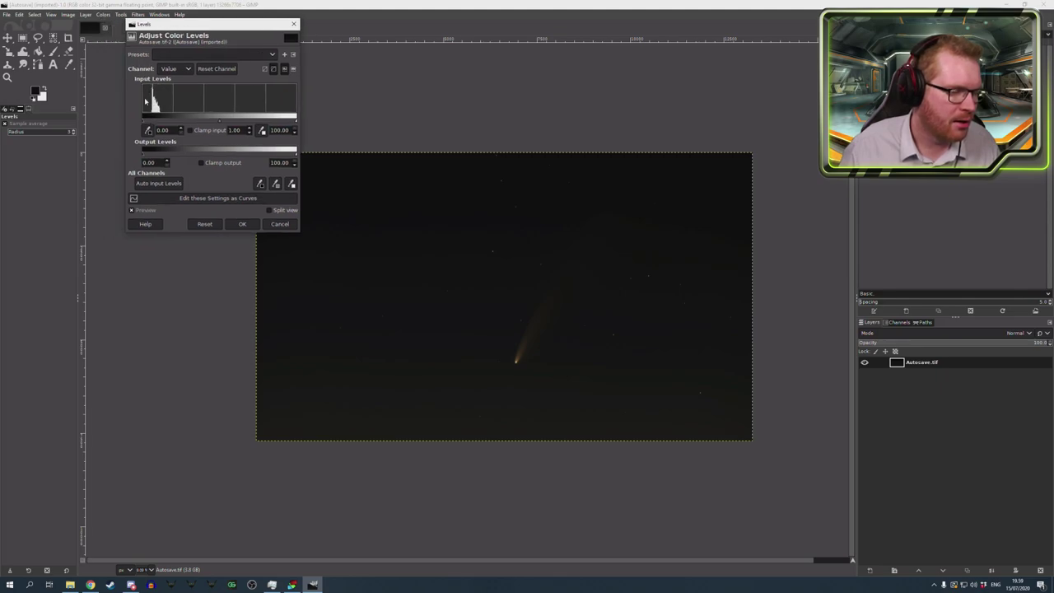
{"action": "left_click", "coordinate": [268, 210]}
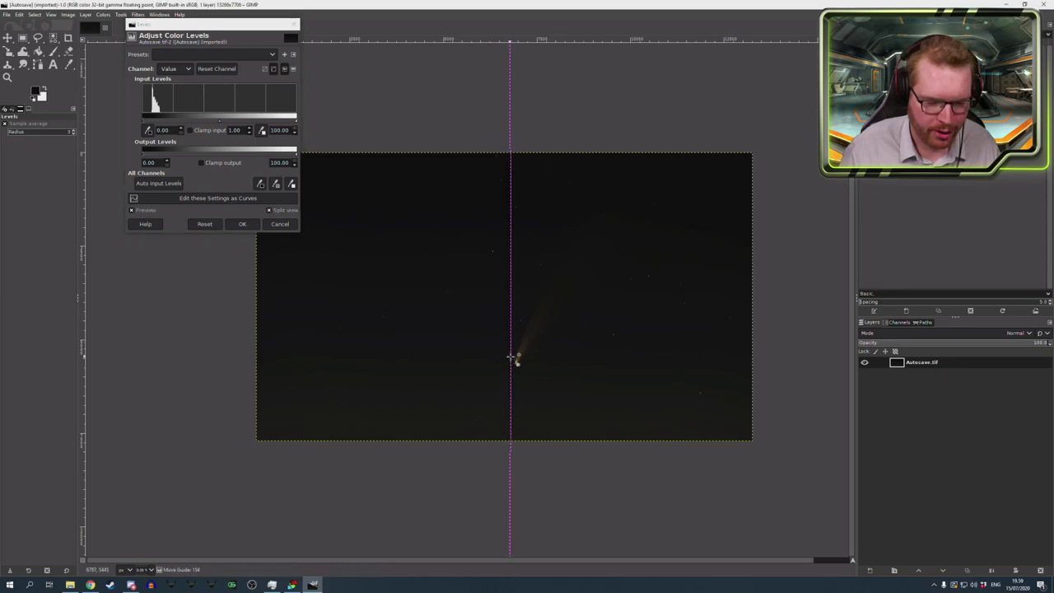
{"action": "left_click_drag", "start_coordinate": [504, 354], "coordinate": [521, 360]}
{"action": "scroll", "coordinate": [519, 367], "scroll_direction": "up", "scroll_amount": 3}
{"action": "scroll", "coordinate": [496, 360], "scroll_direction": "down", "scroll_amount": 2}
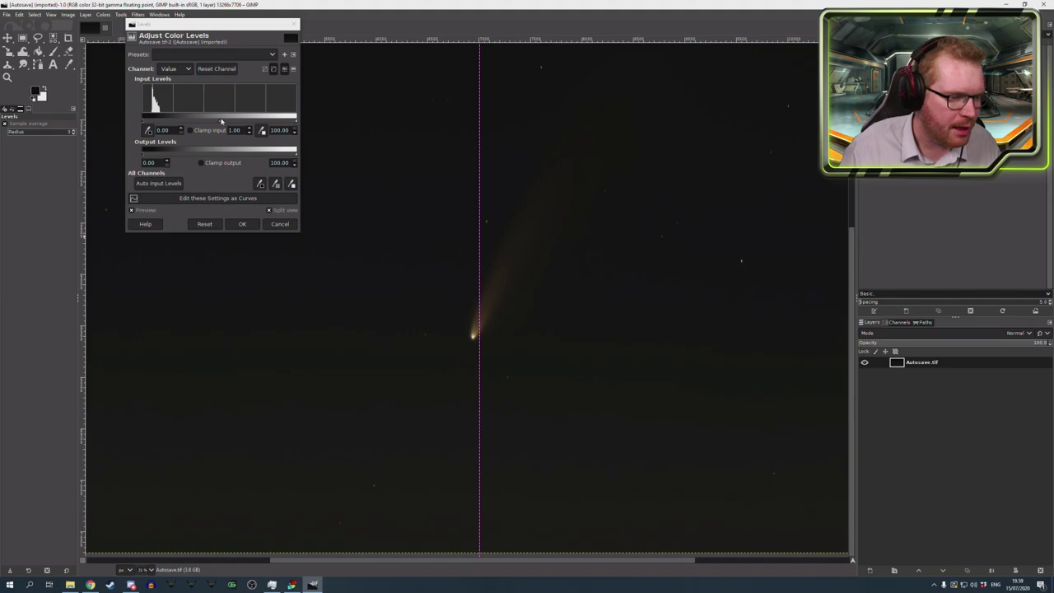
- Raise the Levels black point to 6.93 and compare the brightened comet in the split view
{"action": "left_click", "coordinate": [143, 122]}
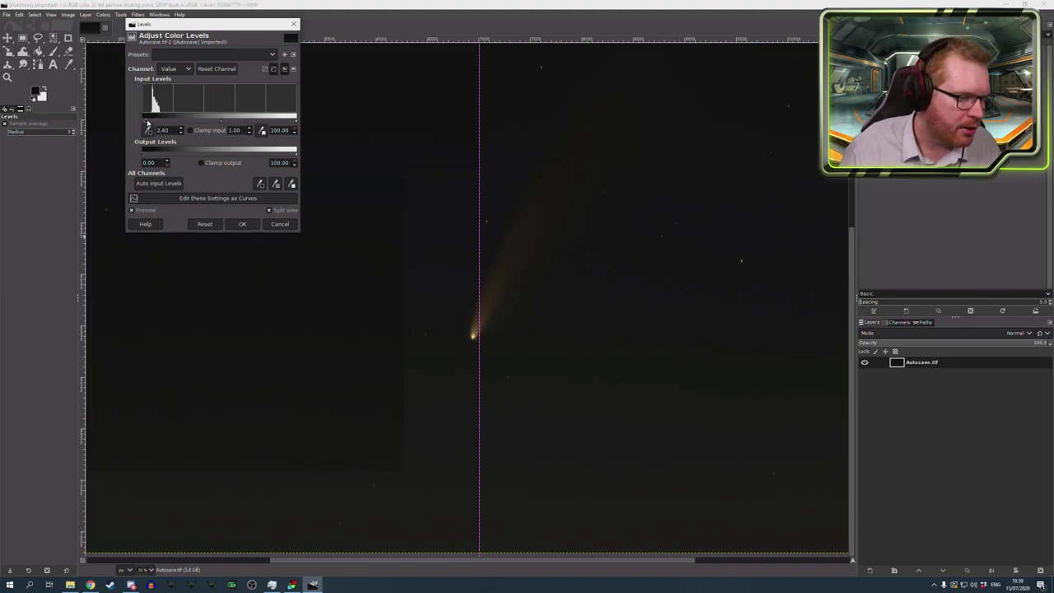
{"action": "left_click_drag", "start_coordinate": [149, 122], "coordinate": [150, 122]}
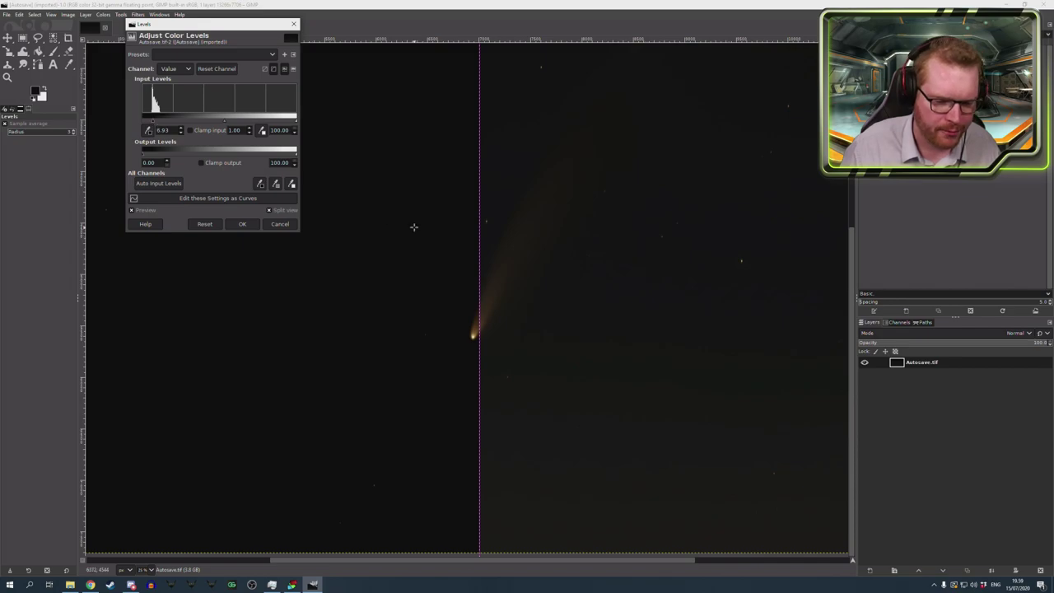
{"action": "mouse_move", "coordinate": [479, 344]}
{"action": "left_mouse_down"}
{"action": "mouse_move", "coordinate": [607, 360]}
{"action": "mouse_move", "coordinate": [405, 318]}
{"action": "mouse_move", "coordinate": [623, 353]}
{"action": "mouse_move", "coordinate": [421, 323]}
{"action": "mouse_move", "coordinate": [612, 364]}
{"action": "mouse_move", "coordinate": [398, 334]}
{"action": "mouse_move", "coordinate": [608, 362]}
{"action": "mouse_move", "coordinate": [478, 343]}
{"action": "left_mouse_up"}
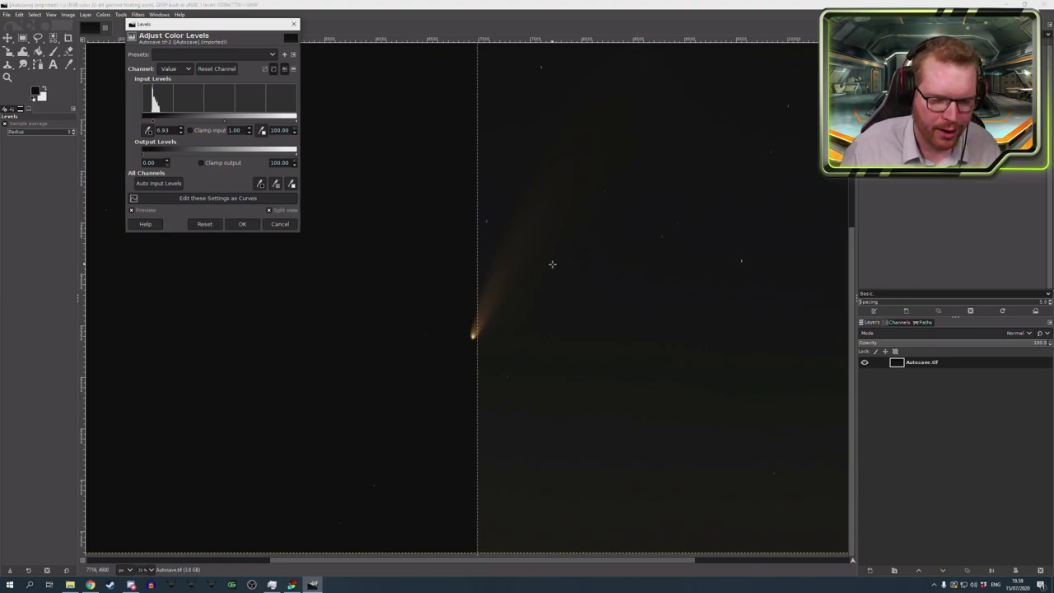
{"action": "scroll", "coordinate": [548, 264], "scroll_direction": "down", "scroll_amount": 1}
{"action": "scroll", "coordinate": [539, 264], "scroll_direction": "down", "scroll_amount": 1}
{"action": "scroll", "coordinate": [538, 264], "scroll_direction": "up", "scroll_amount": 1}
{"action": "scroll", "coordinate": [539, 263], "scroll_direction": "up", "scroll_amount": 1}
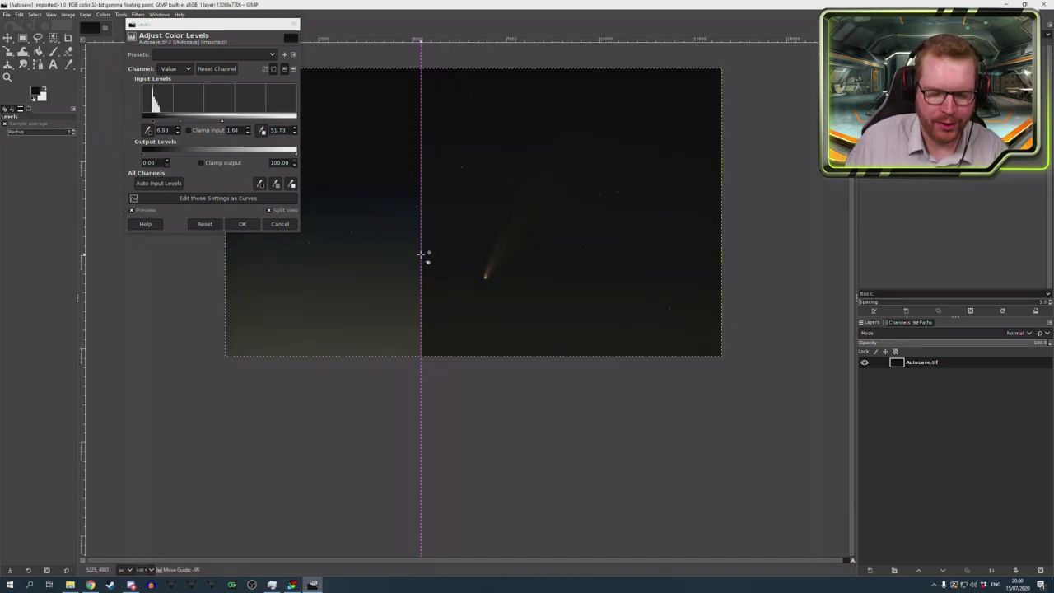
- Sweep GIMP's split preview across the comet to compare before and after, then show the raw-frames folder
{"action": "left_click_drag", "start_coordinate": [421, 255], "coordinate": [643, 283]}
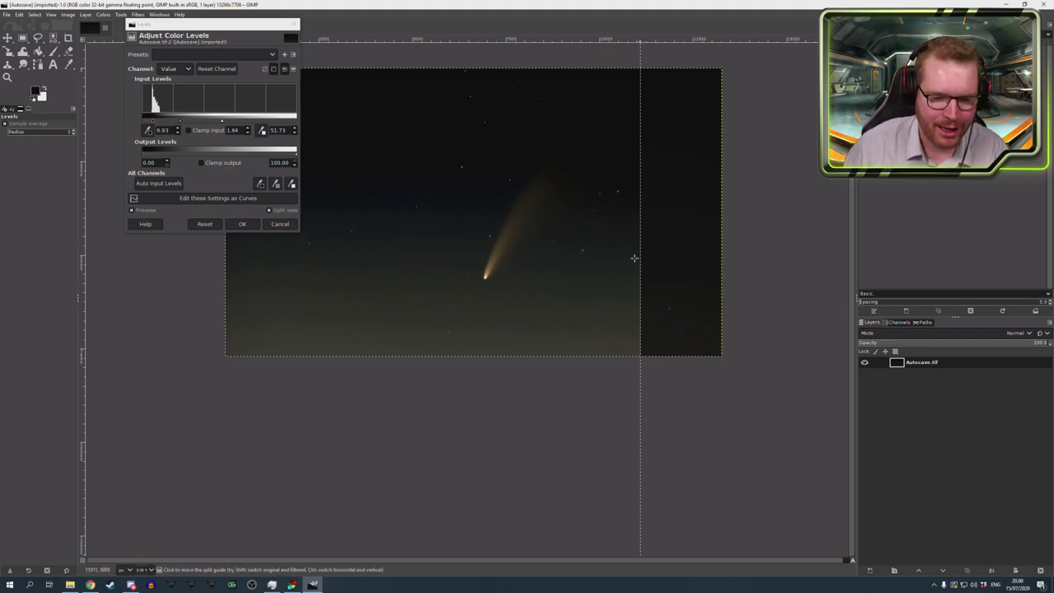
{"action": "left_click_drag", "start_coordinate": [642, 269], "coordinate": [606, 271]}
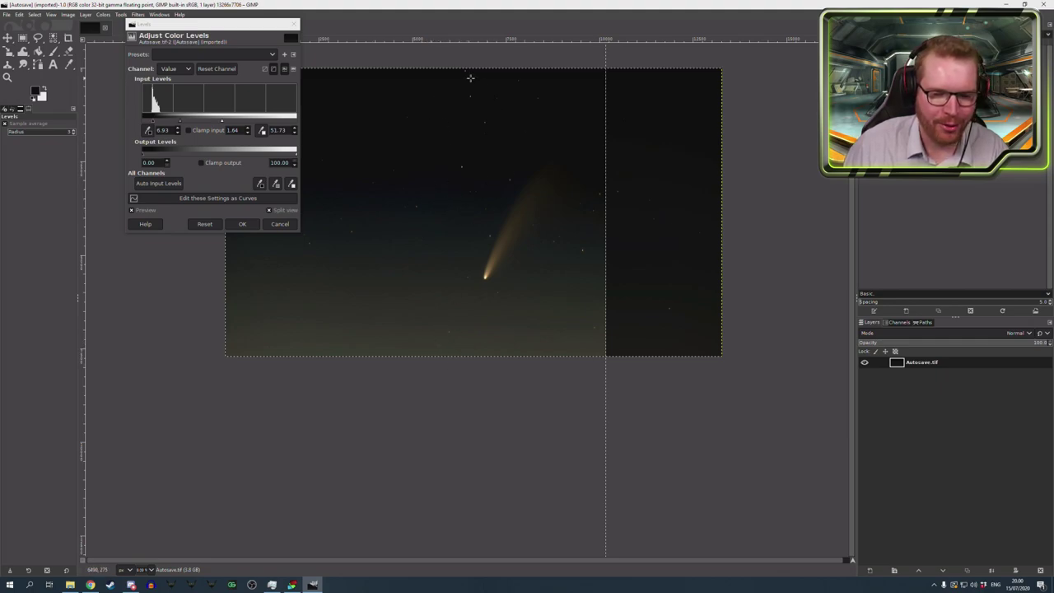
{"action": "left_click_drag", "start_coordinate": [607, 338], "coordinate": [580, 337]}
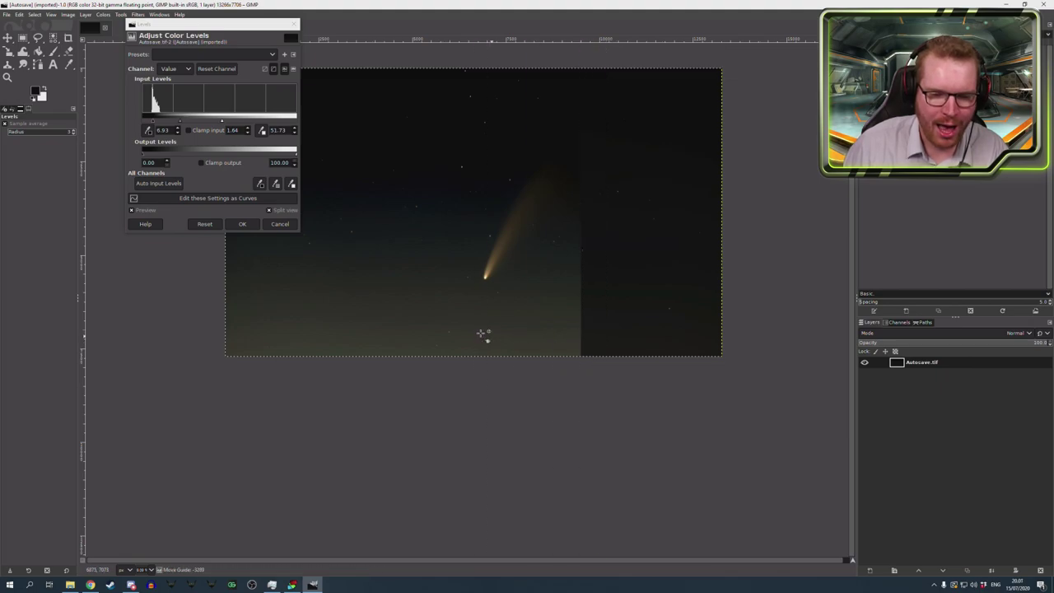
{"action": "mouse_move", "coordinate": [481, 333]}
{"action": "left_mouse_down"}
{"action": "mouse_move", "coordinate": [438, 338]}
{"action": "mouse_move", "coordinate": [618, 338]}
{"action": "left_mouse_up"}
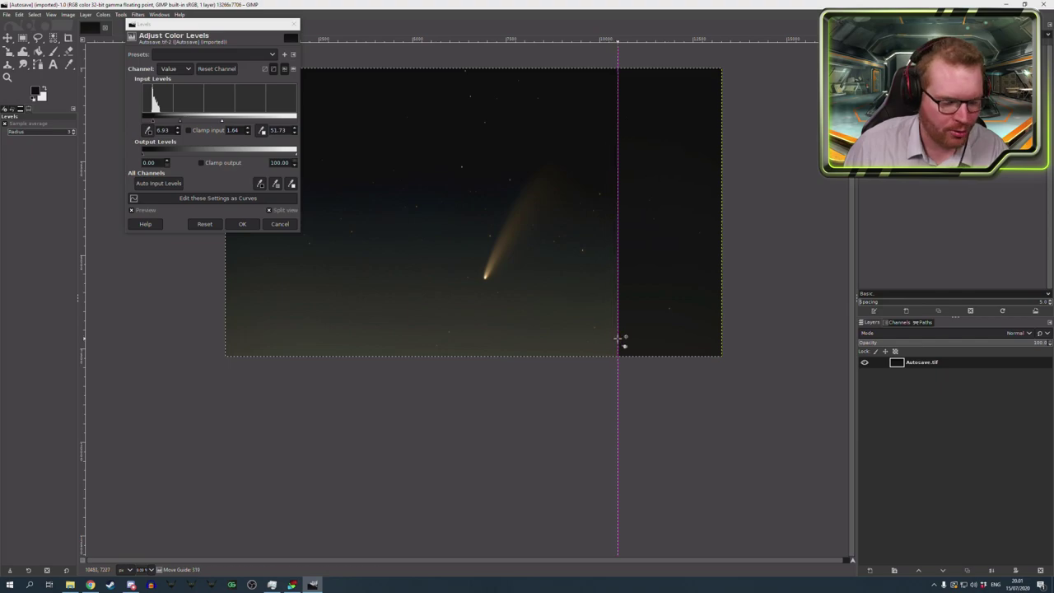
{"action": "left_click", "coordinate": [70, 585]}
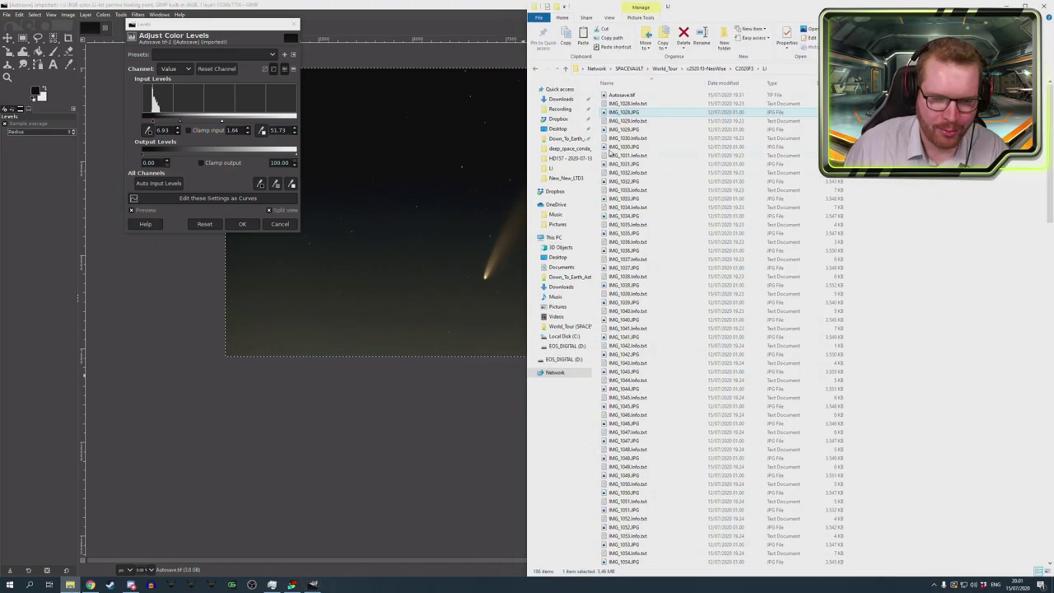
- Open raw frame IMG_1028.JPG beside GIMP, zoomed and centred on the comet
{"action": "double_click", "coordinate": [624, 113]}
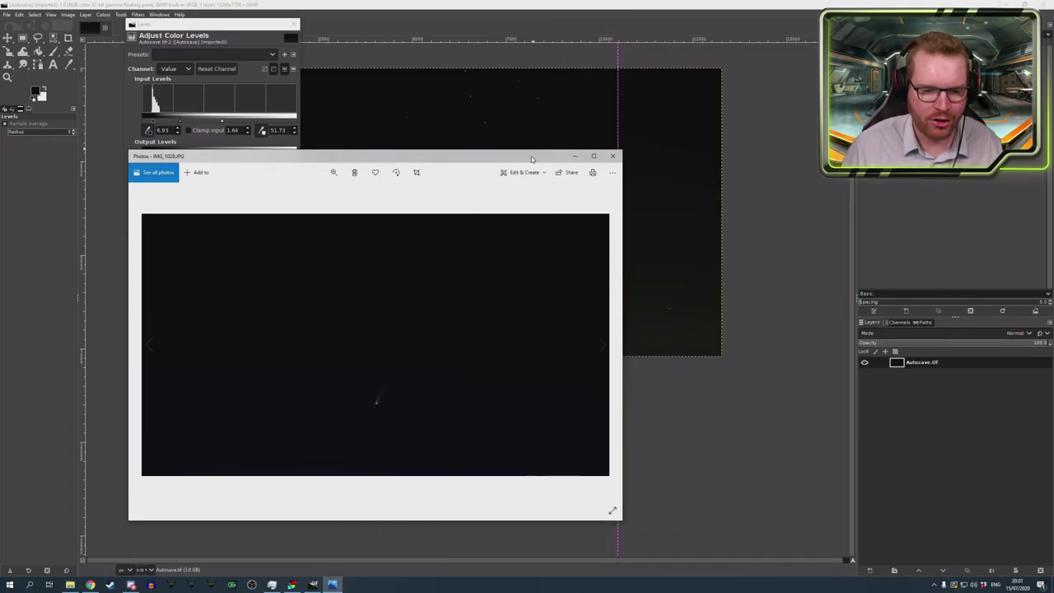
{"action": "left_click_drag", "start_coordinate": [528, 160], "coordinate": [364, 78]}
{"action": "scroll", "coordinate": [208, 328], "scroll_direction": "up", "scroll_amount": 3}
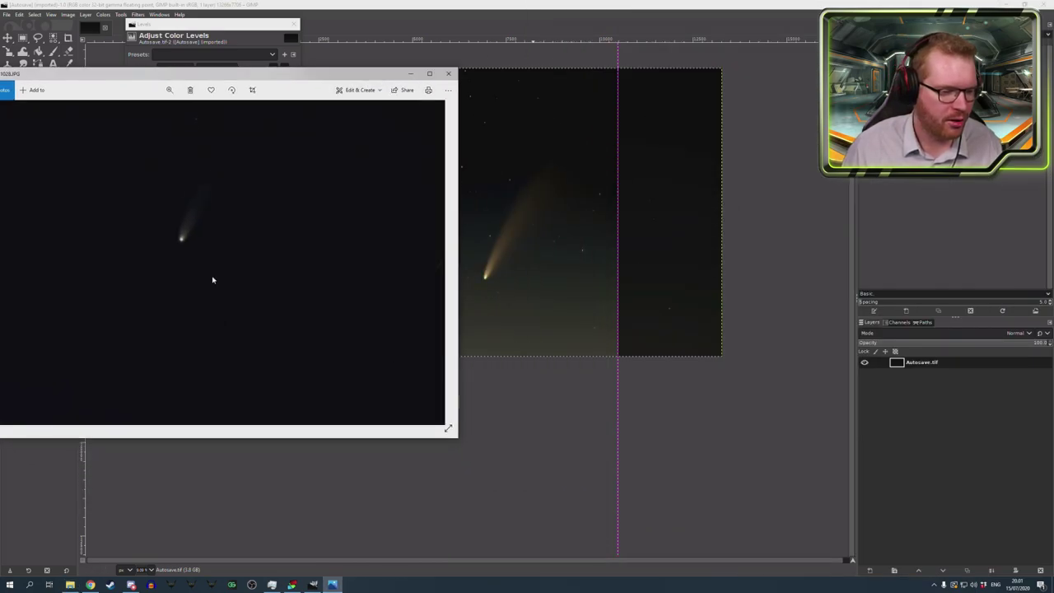
{"action": "left_click_drag", "start_coordinate": [206, 220], "coordinate": [187, 302]}
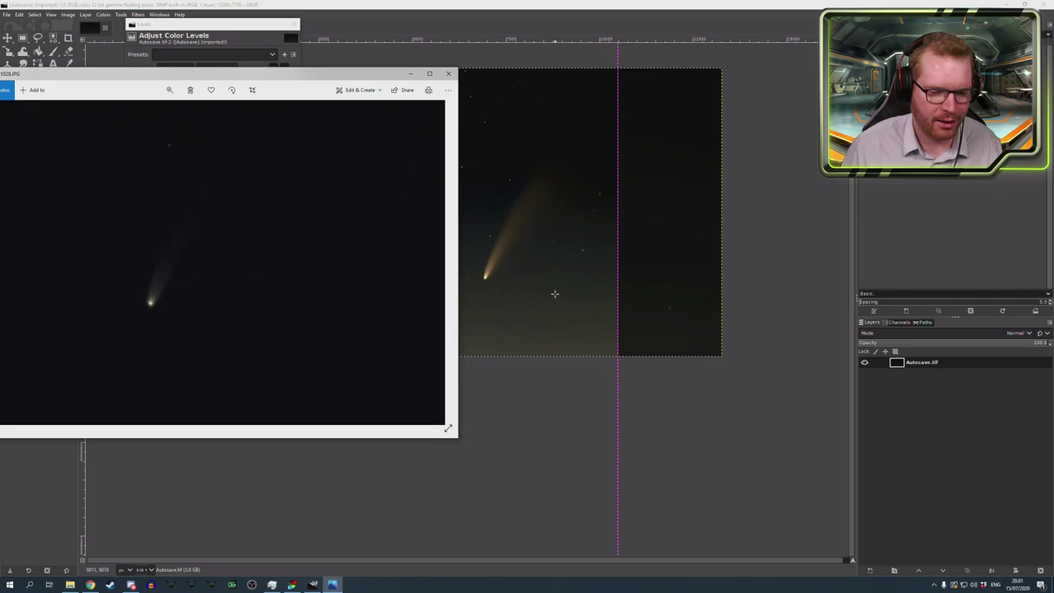
{"action": "scroll", "coordinate": [523, 259], "scroll_direction": "up", "scroll_amount": 4}
- Compare the raw comet with the stacked comet in both views, then close the raw frame
{"action": "scroll", "coordinate": [523, 258], "scroll_direction": "down", "scroll_amount": 3}
{"action": "left_click_drag", "start_coordinate": [552, 559], "coordinate": [501, 558]}
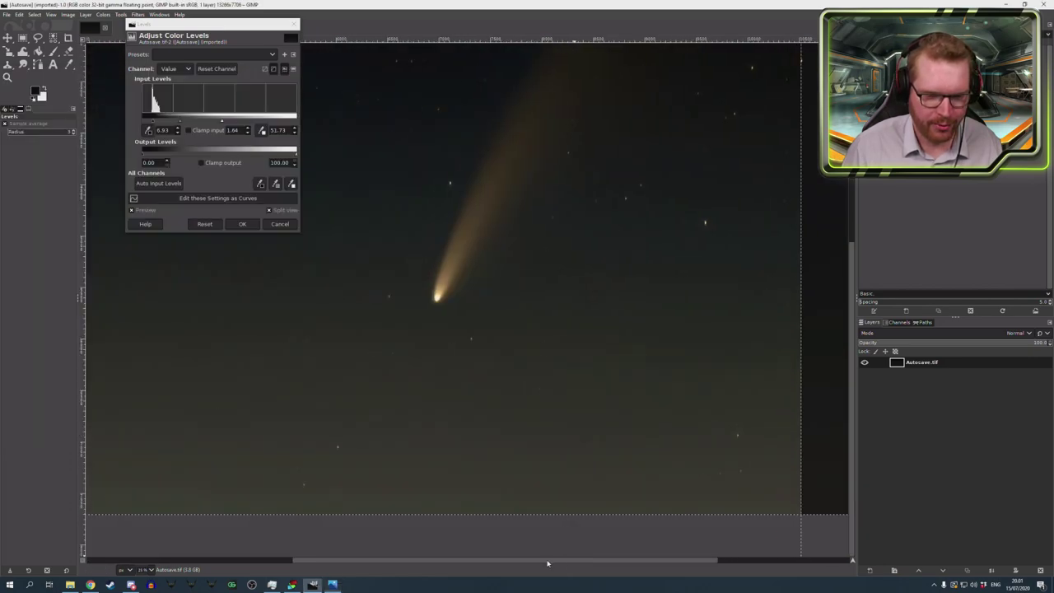
{"action": "left_click", "coordinate": [332, 585]}
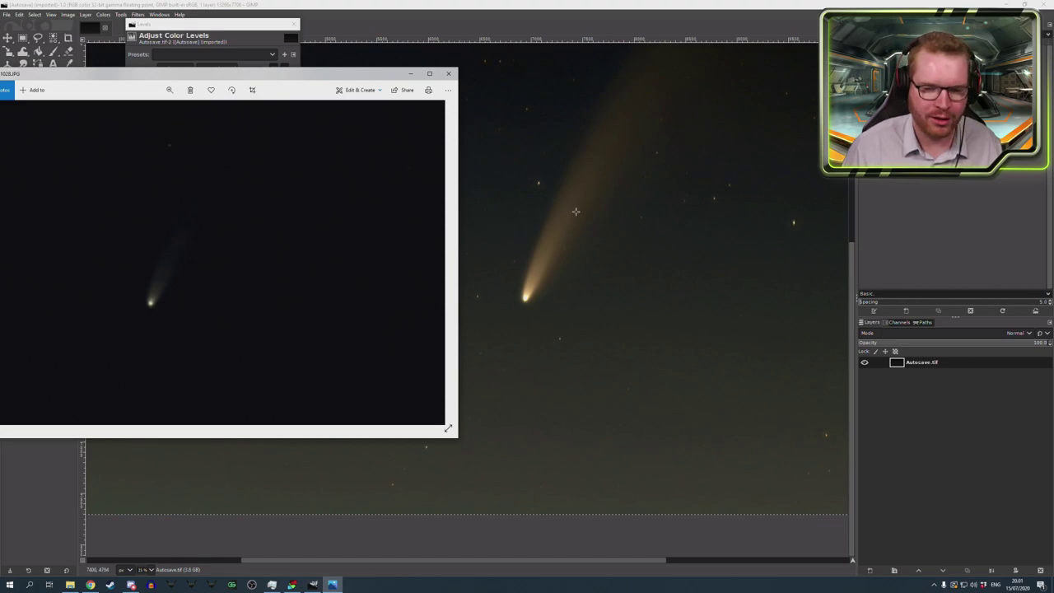
{"action": "scroll", "coordinate": [640, 176], "scroll_direction": "down", "scroll_amount": 1}
{"action": "scroll", "coordinate": [640, 176], "scroll_direction": "down", "scroll_amount": 2}
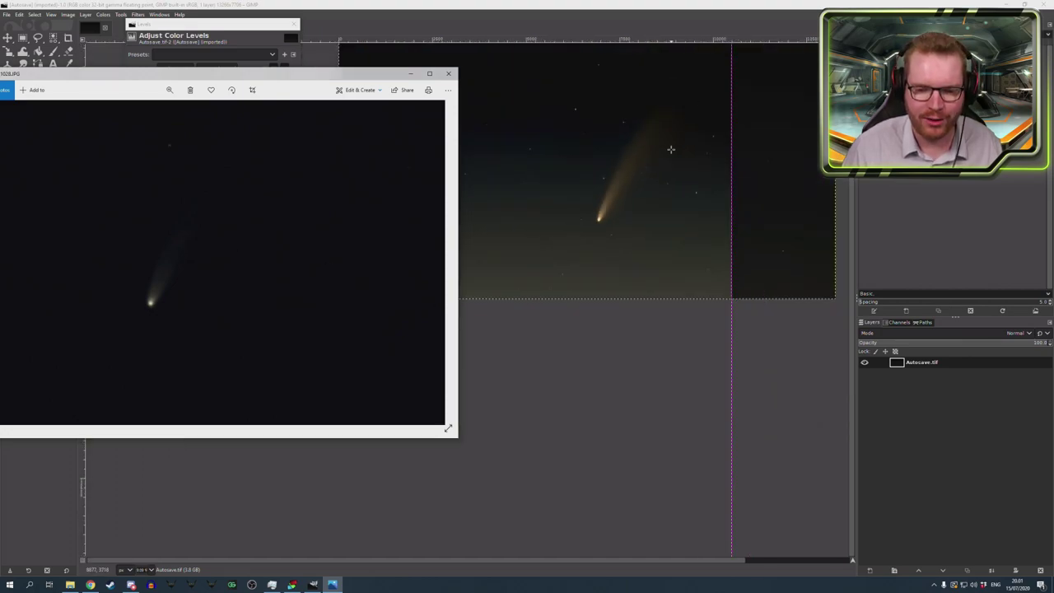
{"action": "left_click", "coordinate": [448, 73]}
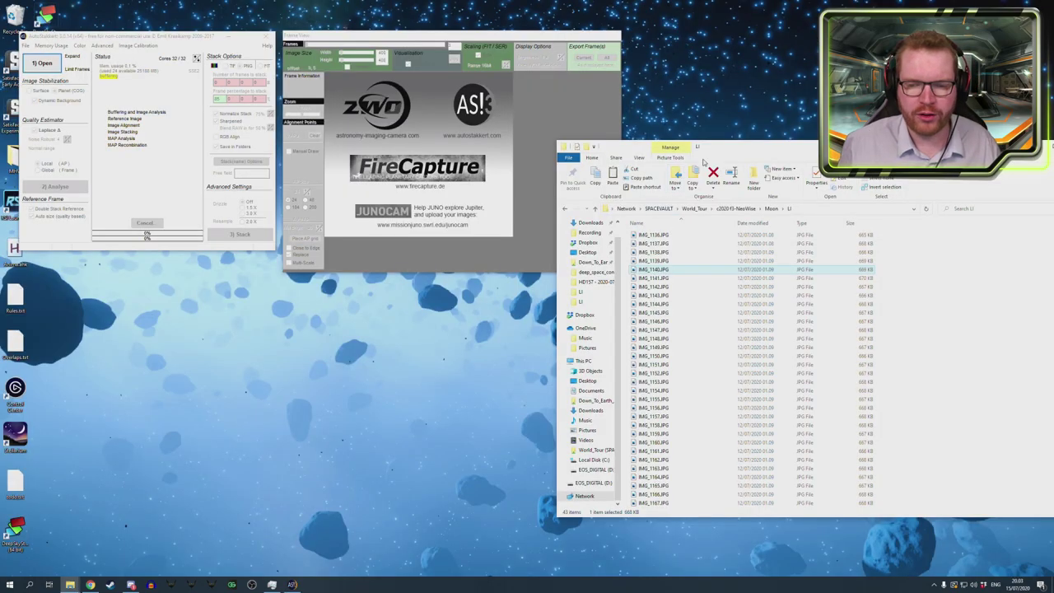
{"action": "left_click_drag", "start_coordinate": [703, 159], "coordinate": [668, 154]}
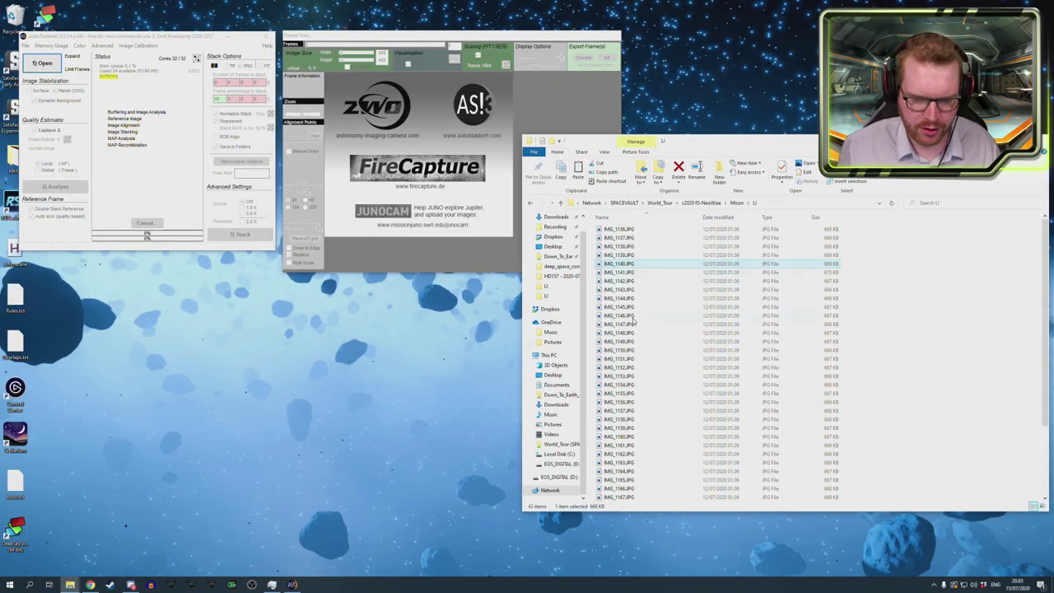
{"action": "double_click", "coordinate": [619, 289]}
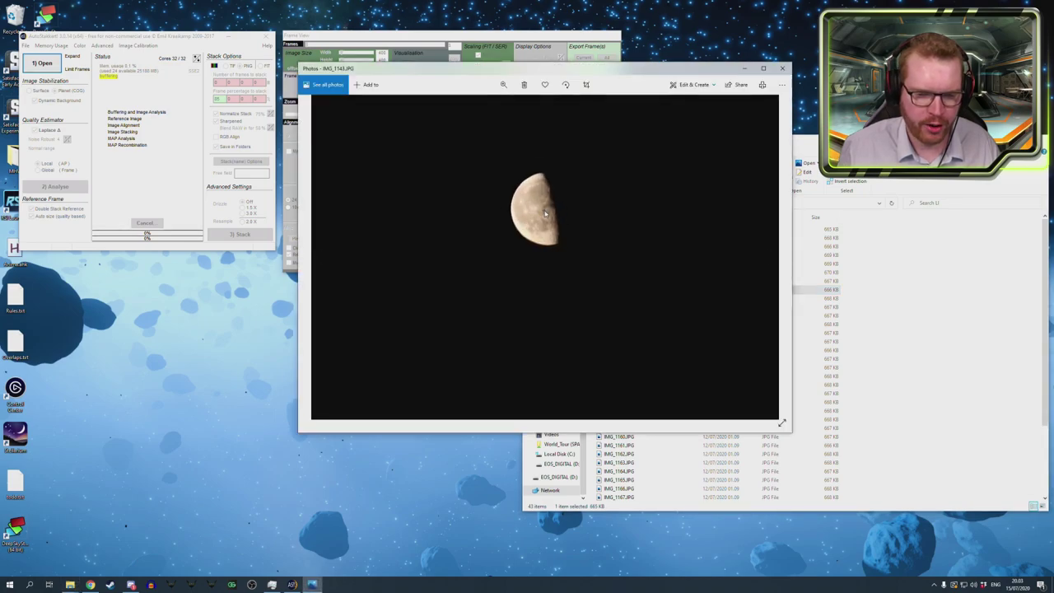
{"action": "scroll", "coordinate": [545, 214], "scroll_direction": "up", "scroll_amount": 2}
{"action": "scroll", "coordinate": [544, 222], "scroll_direction": "up", "scroll_amount": 1}
{"action": "scroll", "coordinate": [542, 248], "scroll_direction": "up", "scroll_amount": 2}
{"action": "scroll", "coordinate": [571, 253], "scroll_direction": "up", "scroll_amount": 2}
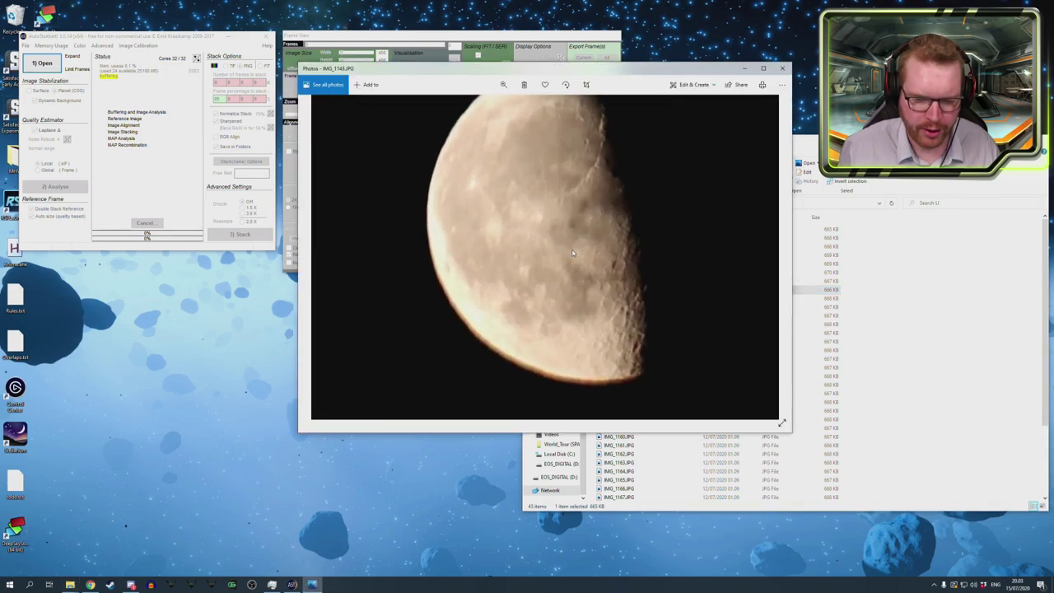
{"action": "scroll", "coordinate": [571, 253], "scroll_direction": "up", "scroll_amount": 1}
{"action": "scroll", "coordinate": [585, 243], "scroll_direction": "up", "scroll_amount": 1}
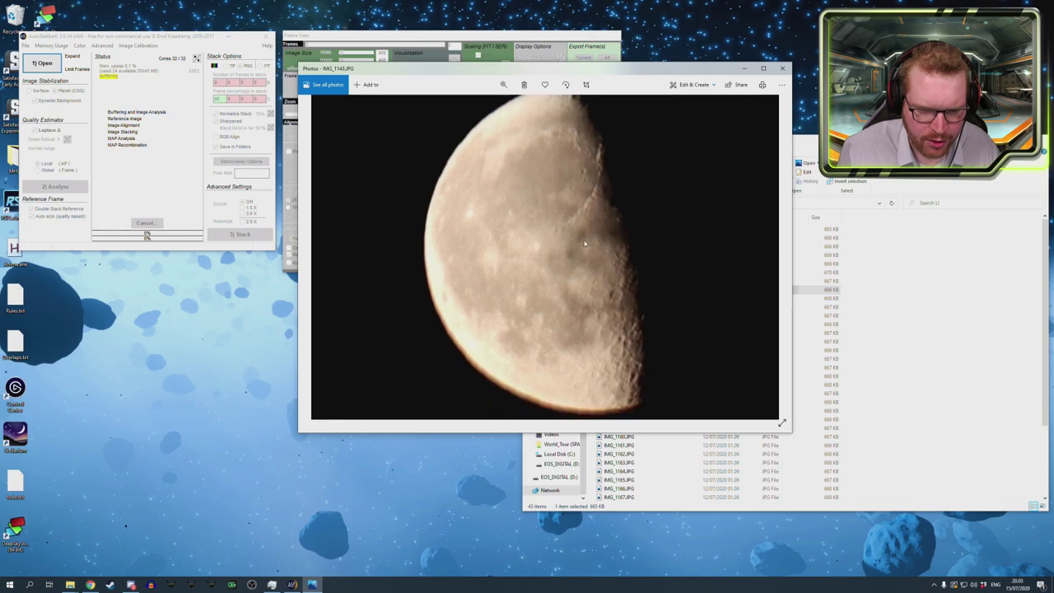
{"action": "scroll", "coordinate": [593, 260], "scroll_direction": "down", "scroll_amount": 1}
{"action": "scroll", "coordinate": [575, 257], "scroll_direction": "down", "scroll_amount": 3}
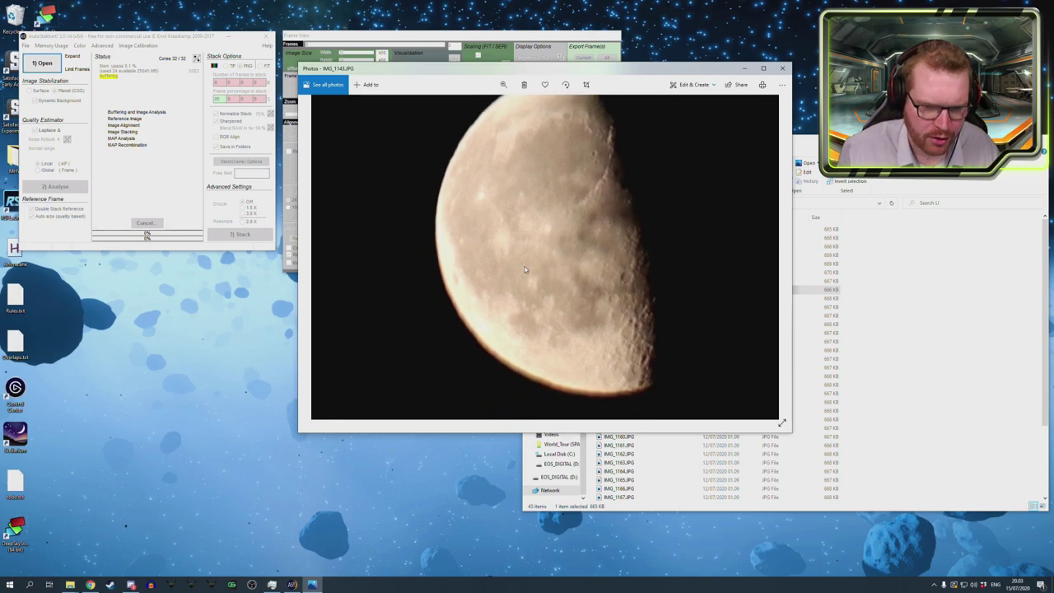
{"action": "left_click", "coordinate": [782, 68]}
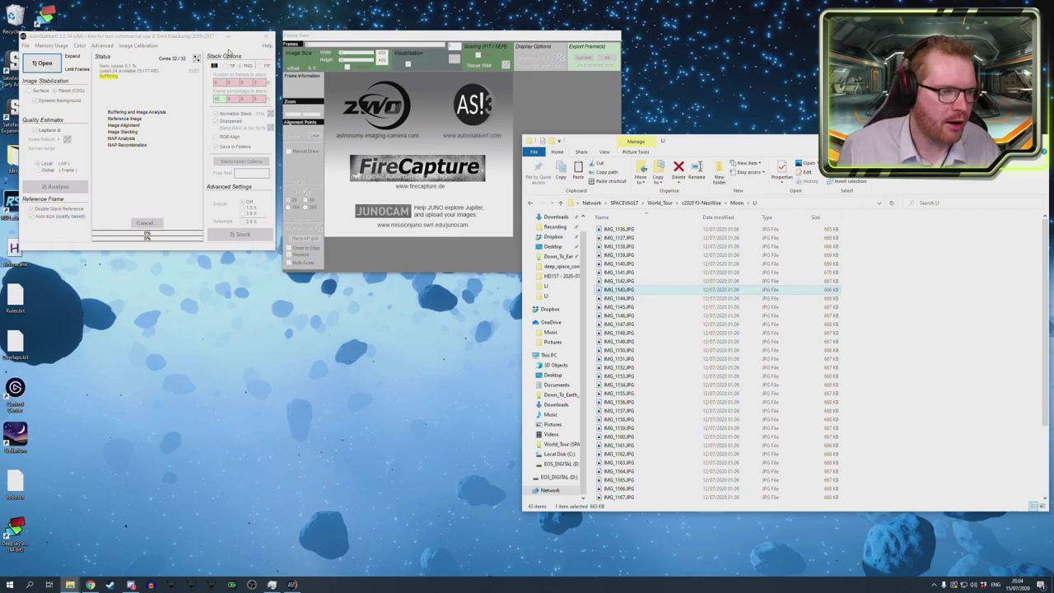
- Bring AutoStakkert and its frame preview window forward and reposition them
{"action": "left_click_drag", "start_coordinate": [191, 40], "coordinate": [332, 110]}
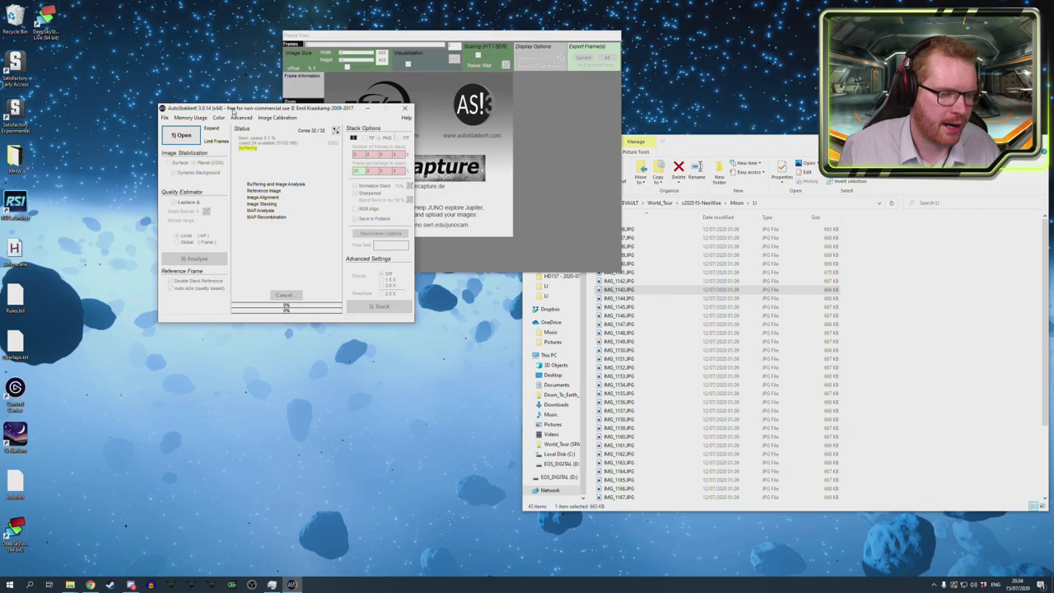
{"action": "mouse_move", "coordinate": [247, 111]}
{"action": "left_mouse_down"}
{"action": "mouse_move", "coordinate": [280, 114]}
{"action": "mouse_move", "coordinate": [265, 105]}
{"action": "mouse_move", "coordinate": [316, 74]}
{"action": "left_mouse_up"}
{"action": "left_click", "coordinate": [323, 104]}
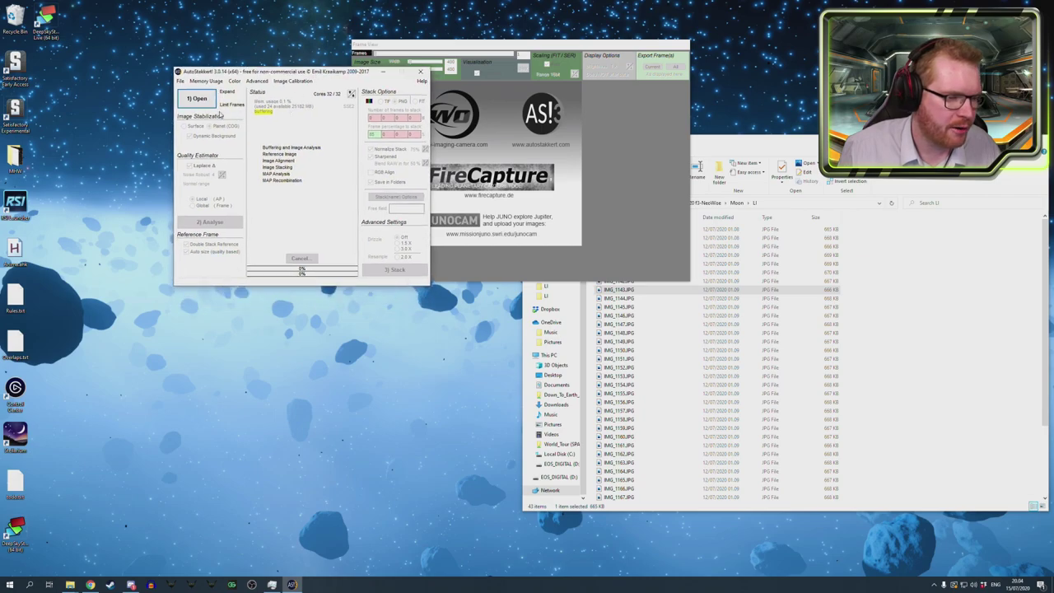
- Load all the Moon JPG frames from the LI folder as image files
{"action": "left_click", "coordinate": [213, 106]}
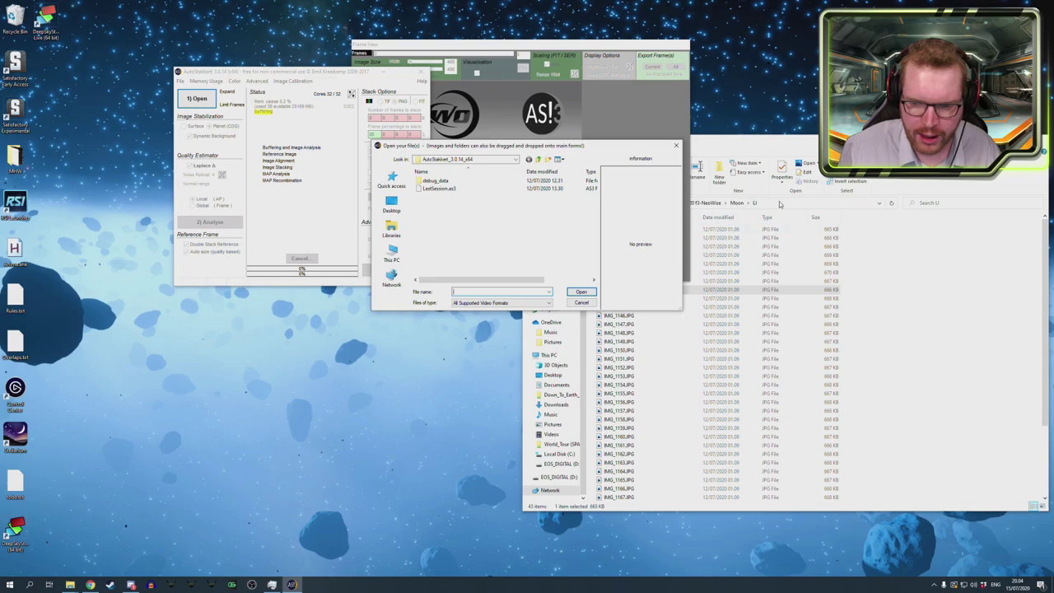
{"action": "left_click", "coordinate": [742, 204]}
{"action": "left_click", "coordinate": [498, 292]}
{"action": "key", "text": "ctrl+v"}
{"action": "key", "text": "Return"}
{"action": "left_click", "coordinate": [501, 302]}
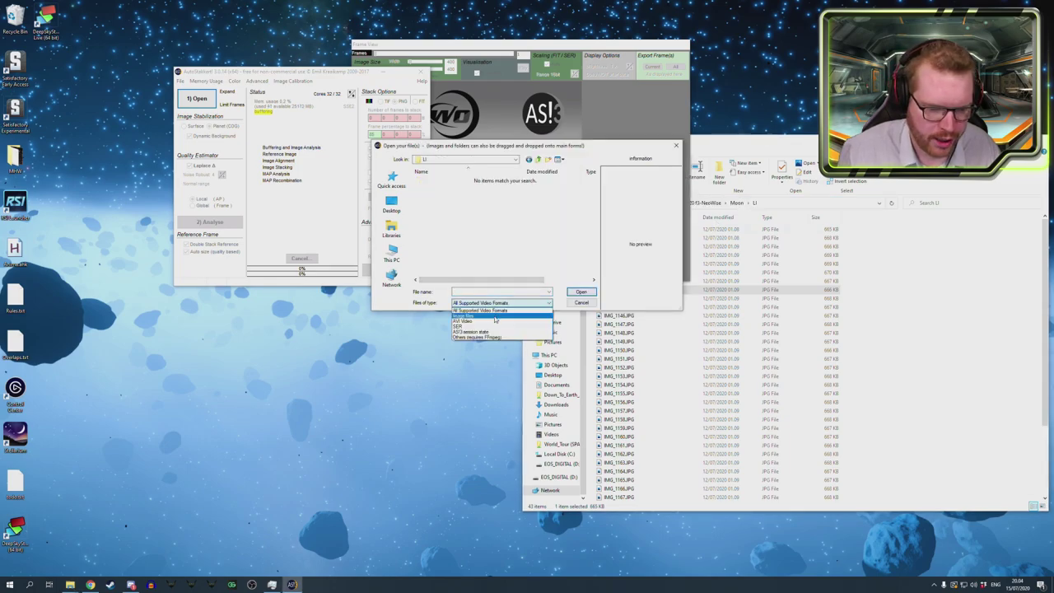
{"action": "left_click", "coordinate": [494, 321]}
{"action": "key", "text": "ctrl+a"}
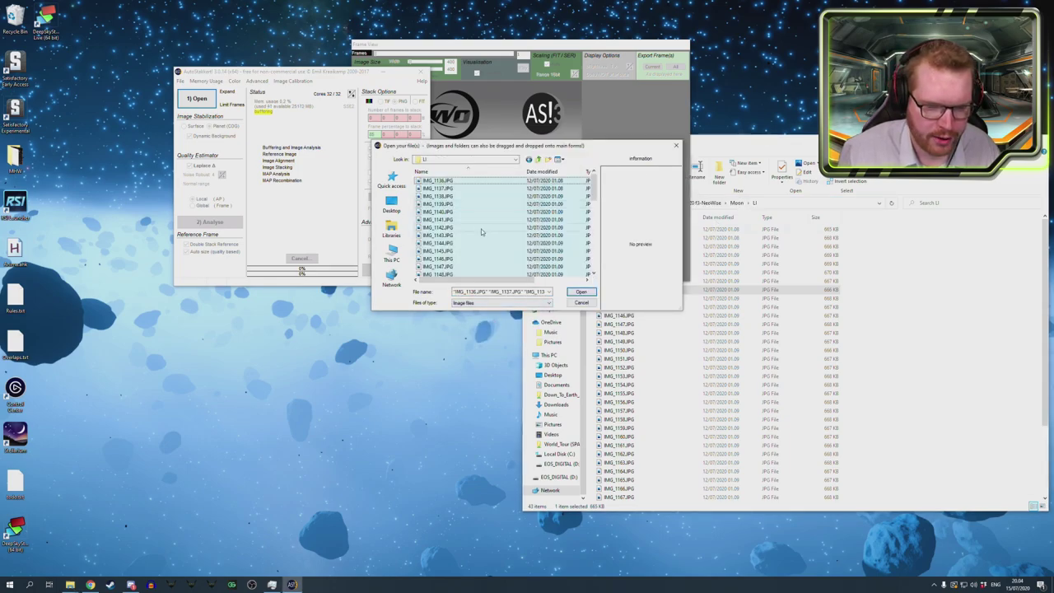
{"action": "scroll", "coordinate": [481, 229], "scroll_direction": "down", "scroll_amount": 10}
{"action": "left_click", "coordinate": [581, 293]}
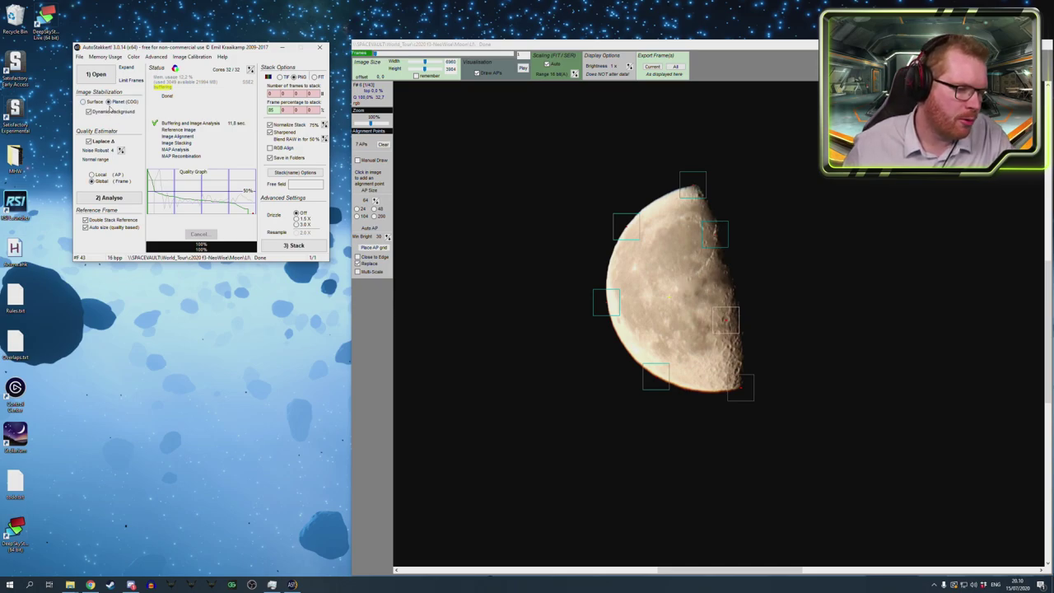
- Set Drizzle to 1.5X and stack the loaded Moon frames
{"action": "left_click", "coordinate": [621, 290]}
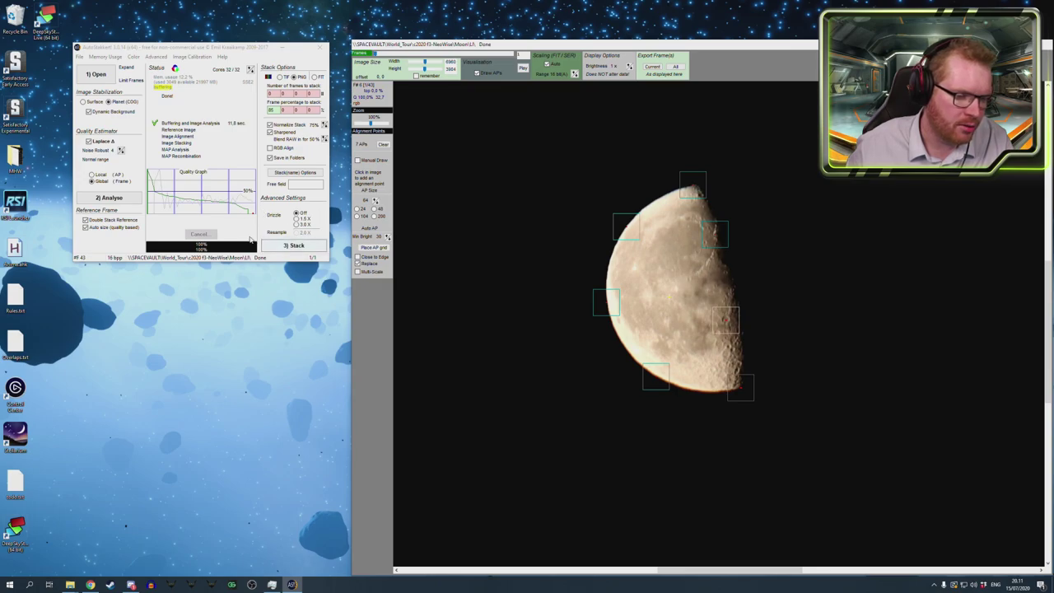
{"action": "left_click", "coordinate": [296, 218]}
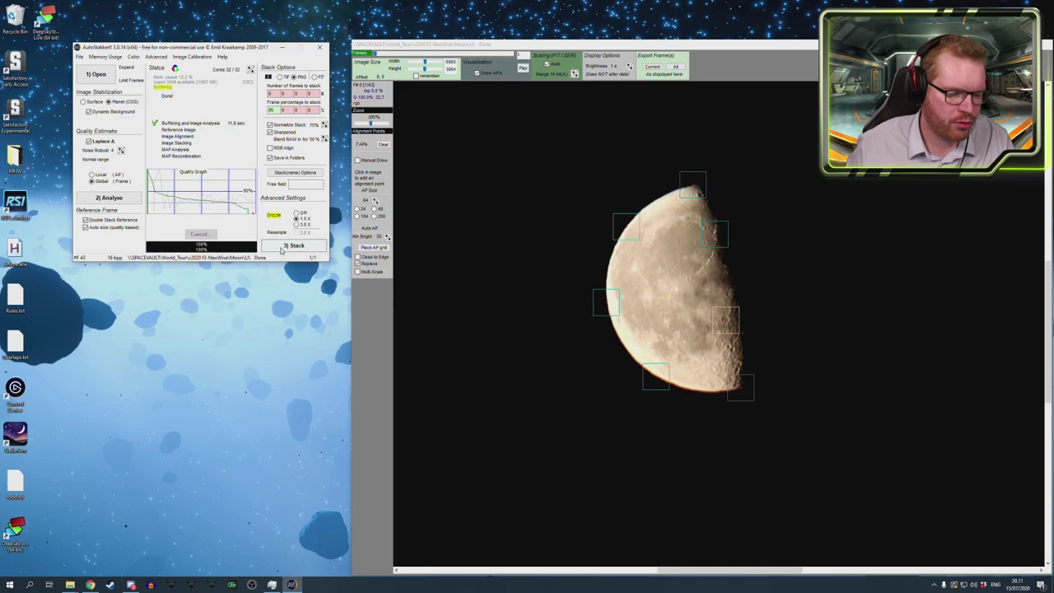
{"action": "left_click", "coordinate": [281, 247]}
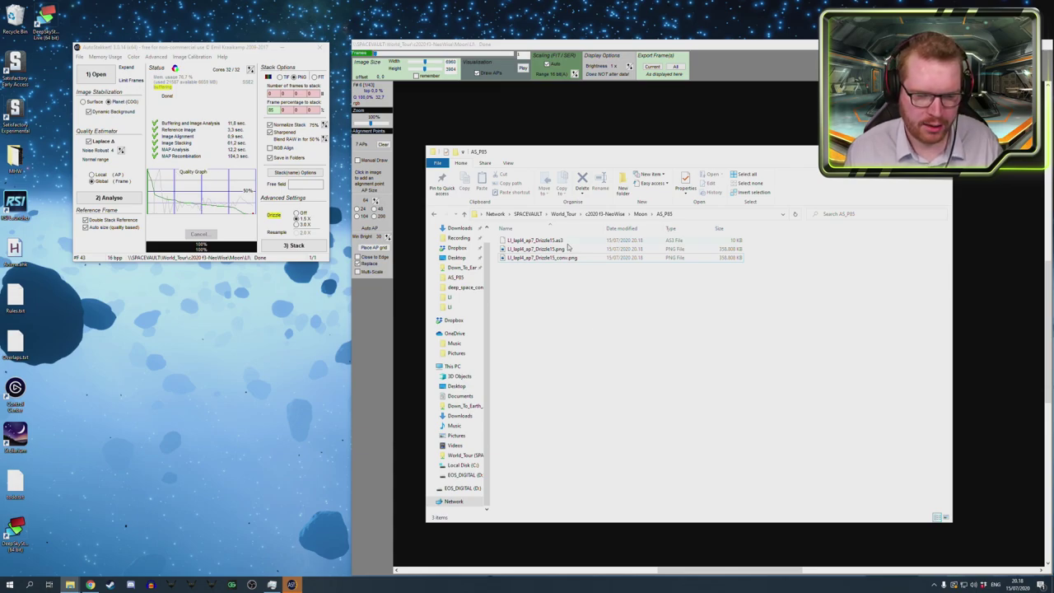
- Open raw frame IMG_1148.JPG from the LI folder, snapped to the right half and zoomed in
{"action": "left_click", "coordinate": [639, 213]}
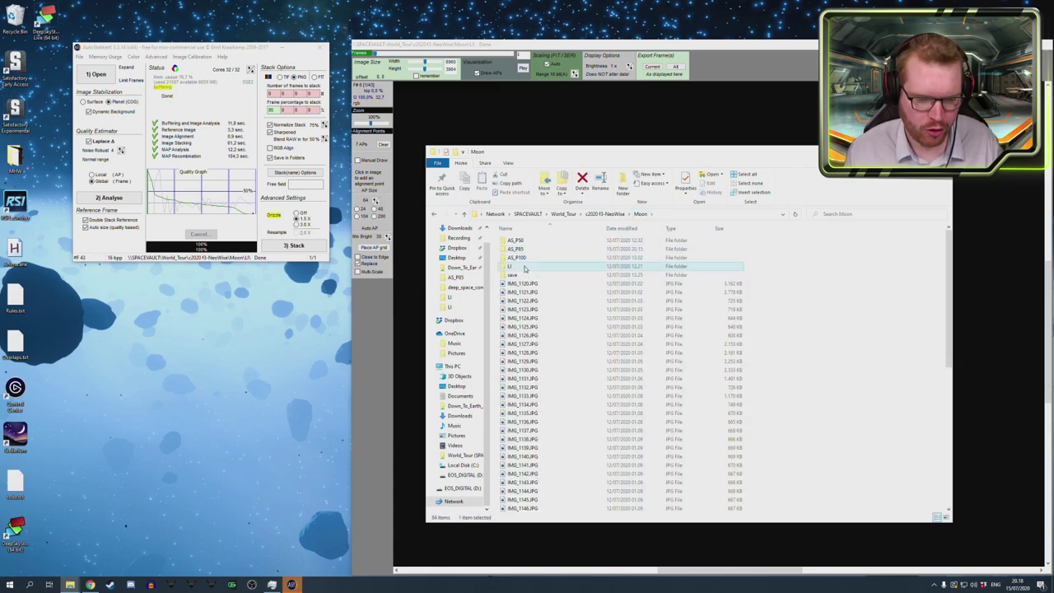
{"action": "double_click", "coordinate": [519, 267]}
{"action": "double_click", "coordinate": [553, 349]}
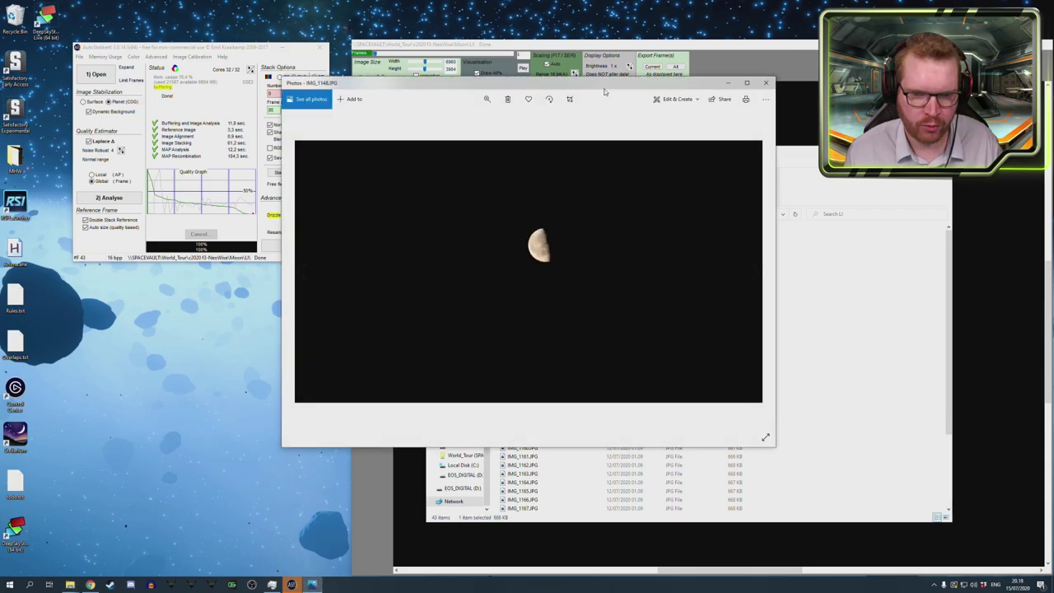
{"action": "key", "text": "super+Right"}
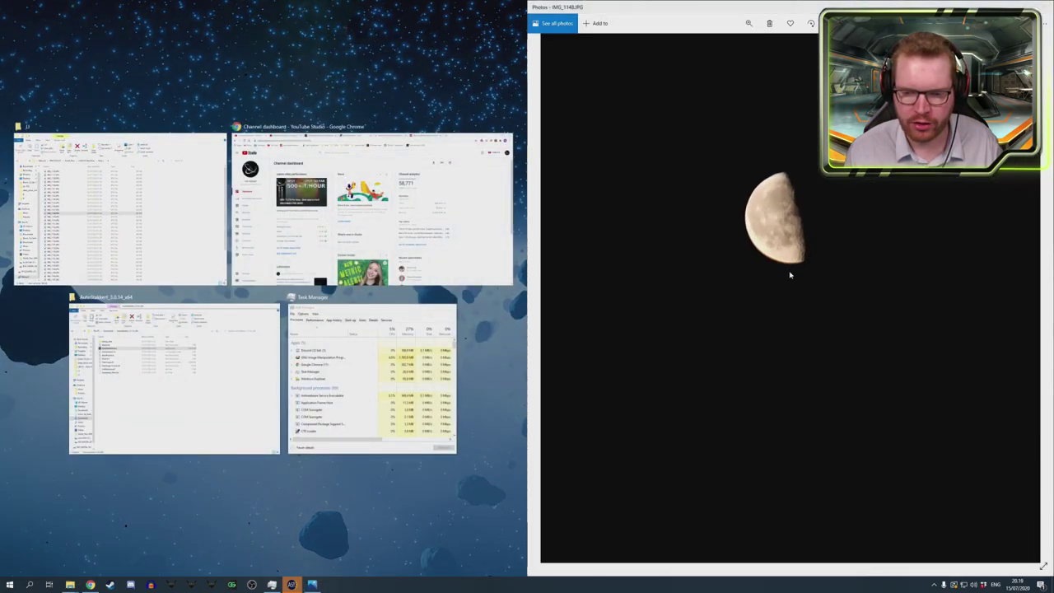
{"action": "scroll", "coordinate": [793, 274], "scroll_direction": "up", "scroll_amount": 3}
{"action": "scroll", "coordinate": [794, 280], "scroll_direction": "up", "scroll_amount": 3}
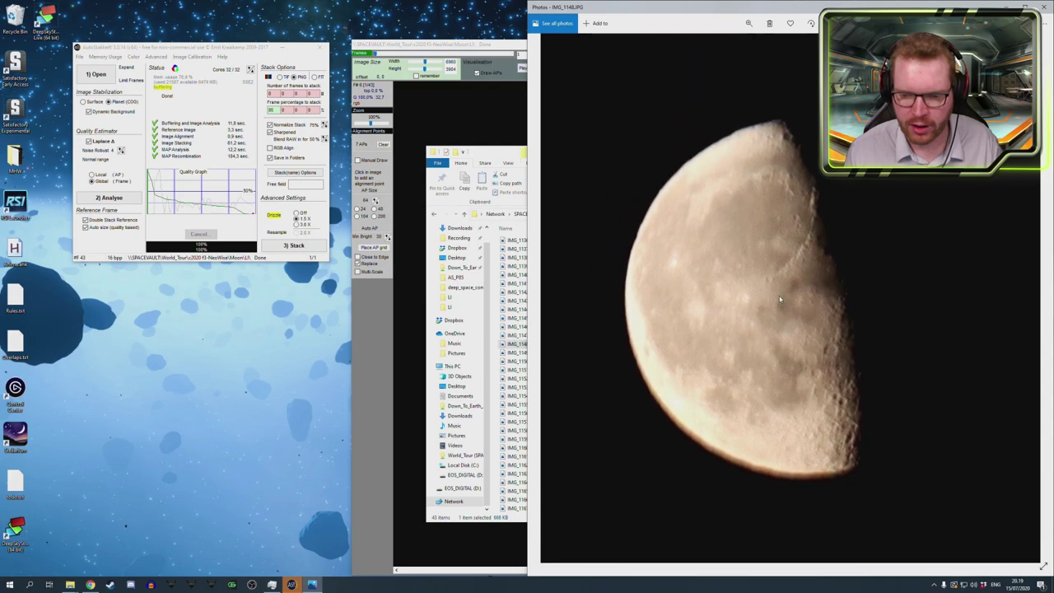
- Open the stacked Drizzle15_conv.png from AS_P85 beside it and zoom in
{"action": "left_click", "coordinate": [505, 159]}
{"action": "left_click", "coordinate": [516, 266]}
{"action": "double_click", "coordinate": [524, 249]}
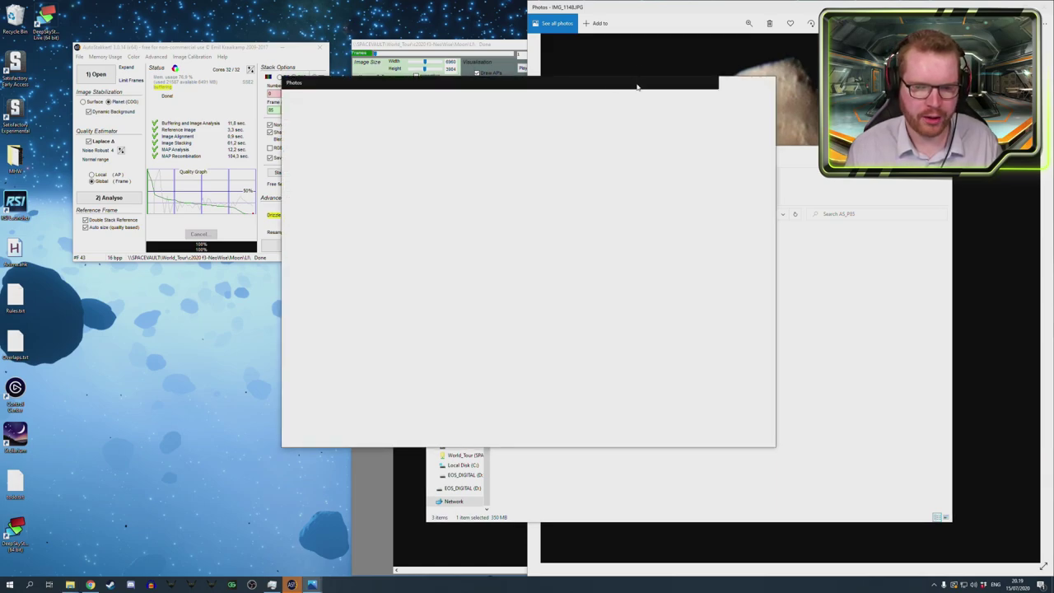
{"action": "left_click", "coordinate": [809, 286]}
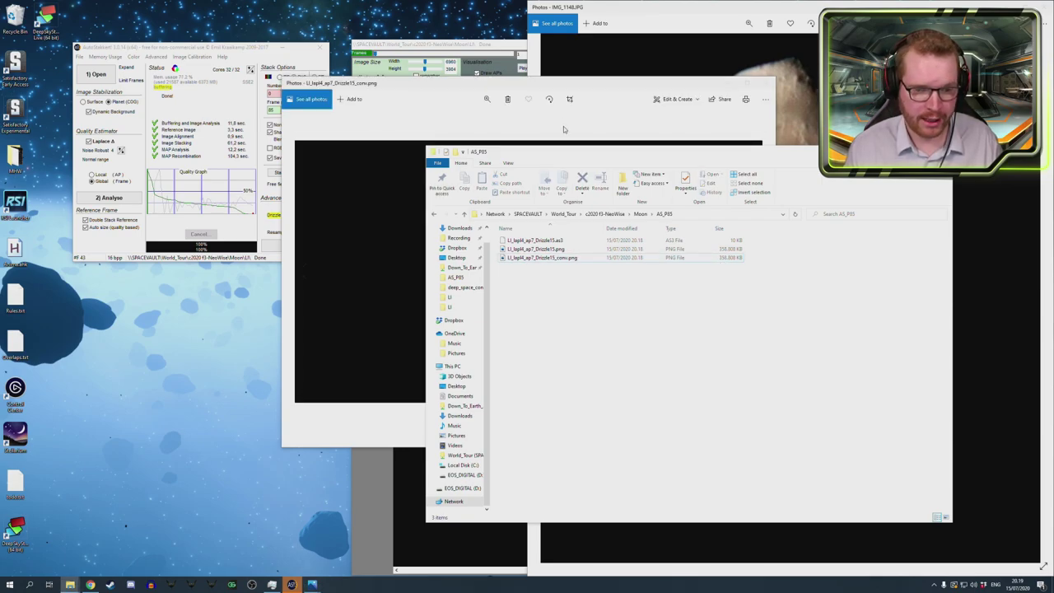
{"action": "left_click", "coordinate": [568, 89]}
{"action": "scroll", "coordinate": [550, 266], "scroll_direction": "up", "scroll_amount": 2}
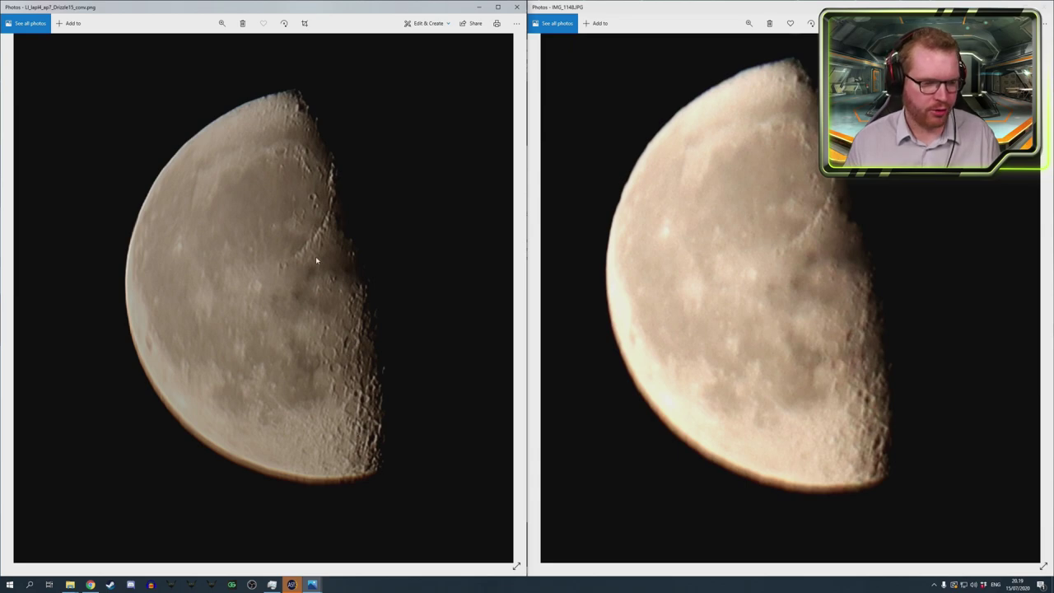
{"action": "key", "text": "Right"}
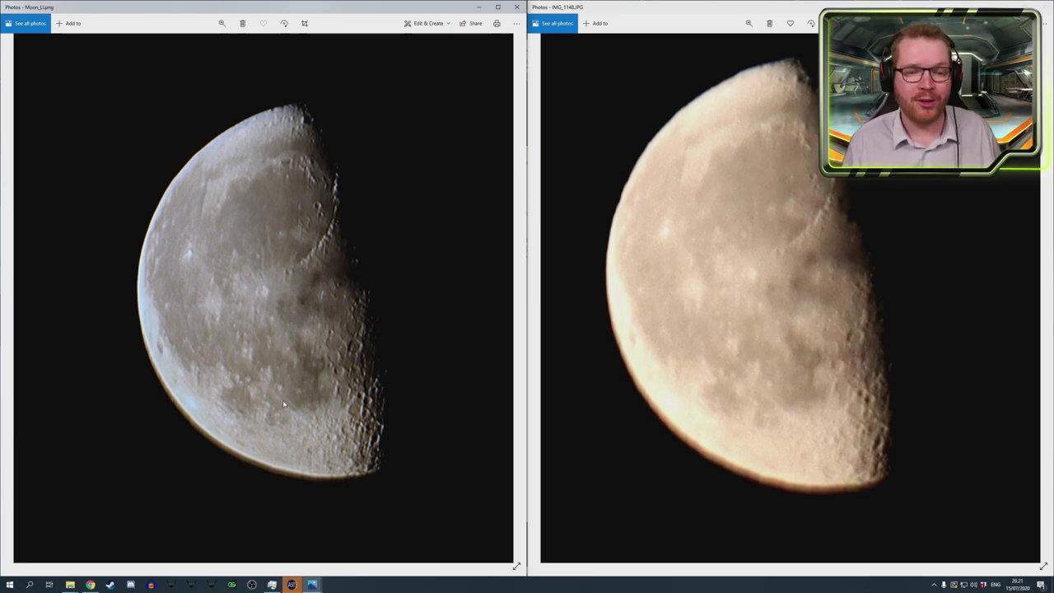
- Zoom into Moon_LI.png to compare its terminator craters with raw IMG_1148.JPG
{"action": "scroll", "coordinate": [283, 404], "scroll_direction": "up", "scroll_amount": 1}
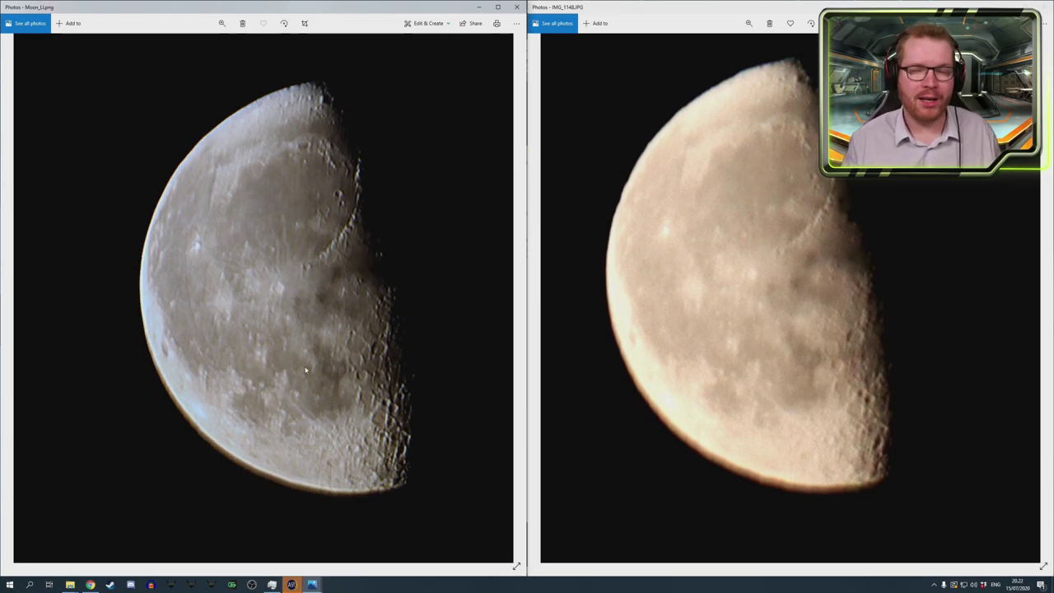